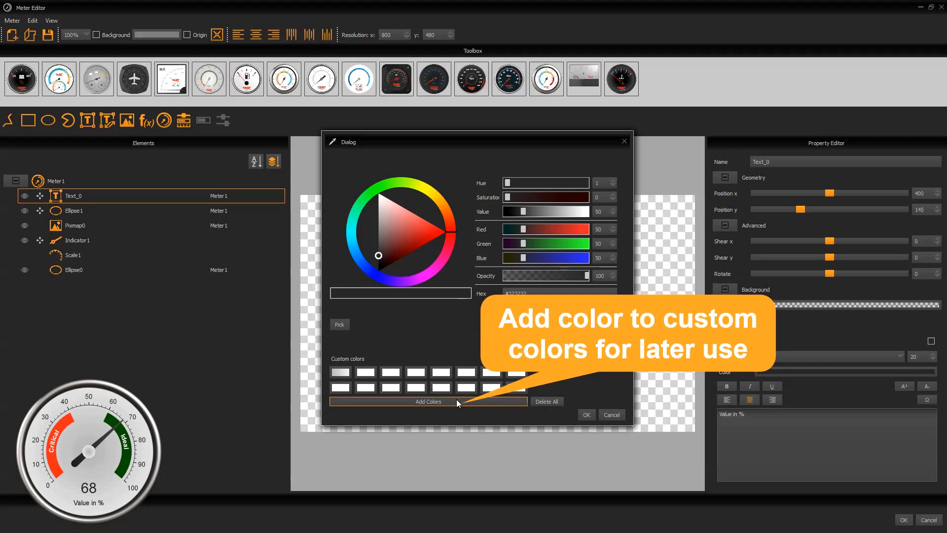
Step: Save the dark grey #323232 to the custom colors and apply it as the text color of the "Value in %" label
left_click(457, 400)
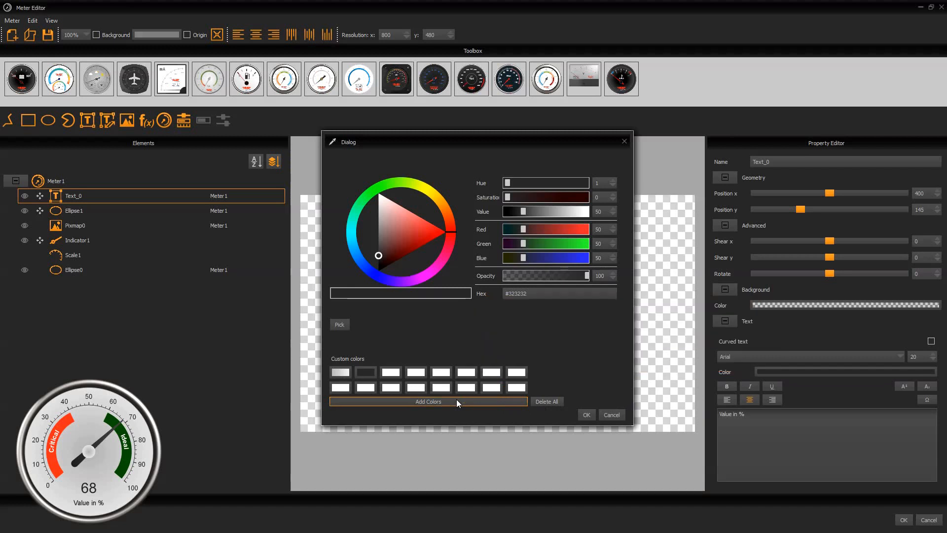
left_click(586, 415)
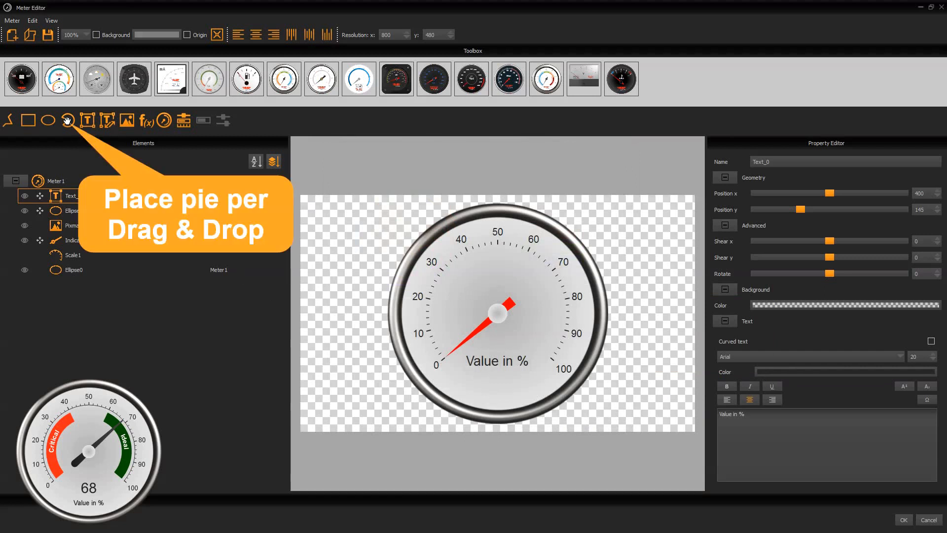
Step: Place a pie element at the center of the gauge and set its outer radius to 140 px
left_click_drag(67, 120, 502, 322)
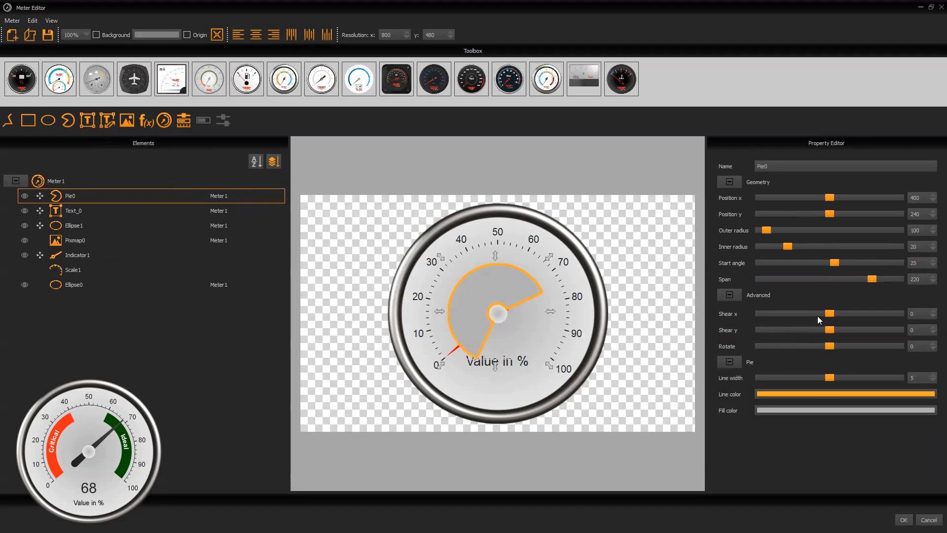
left_click(916, 250)
left_click(913, 231)
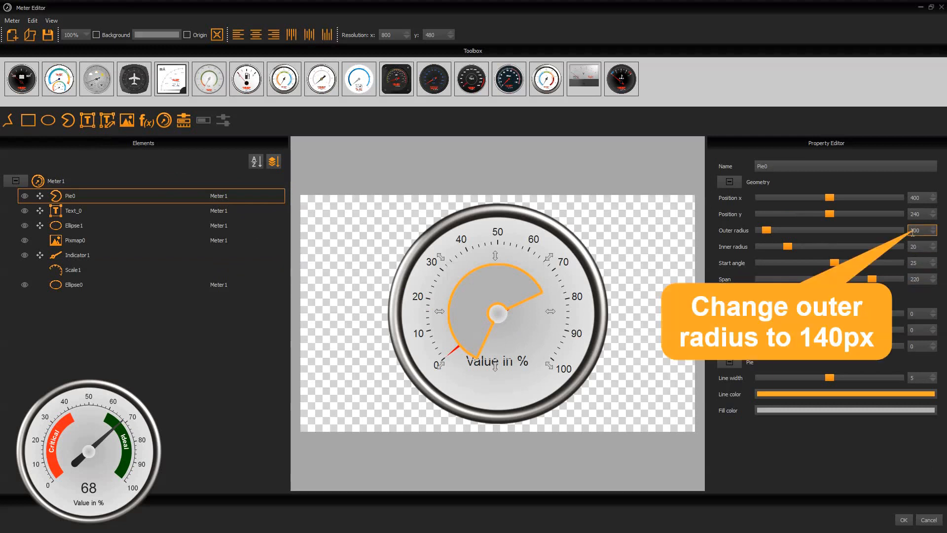
double_click(918, 231)
type("1")
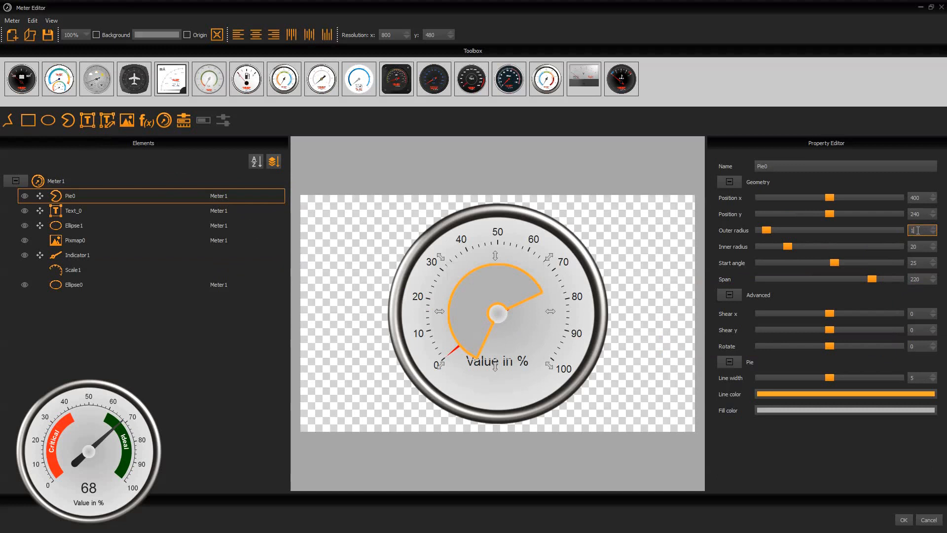
key("Return")
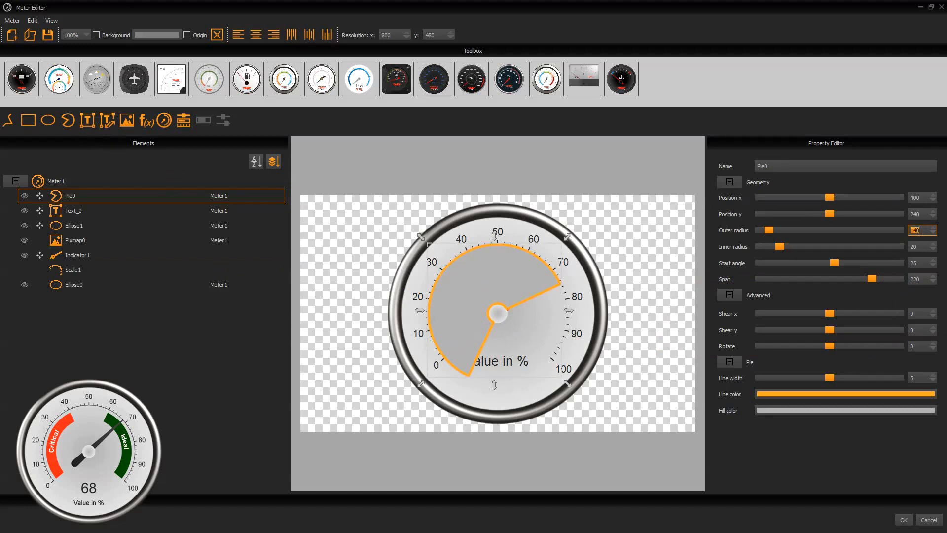
Step: Set the pie's start angle to 220° and its span to -260°
left_click(921, 263)
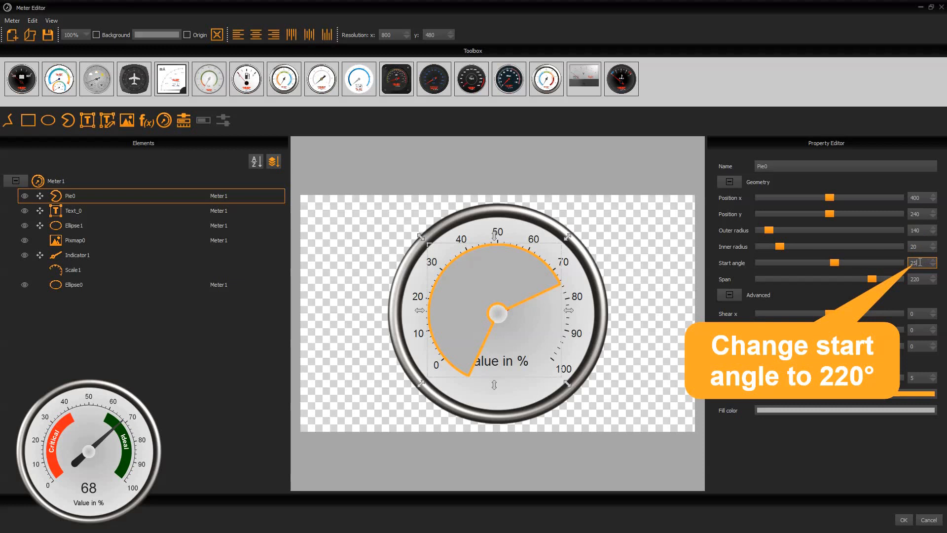
double_click(920, 263)
type("220")
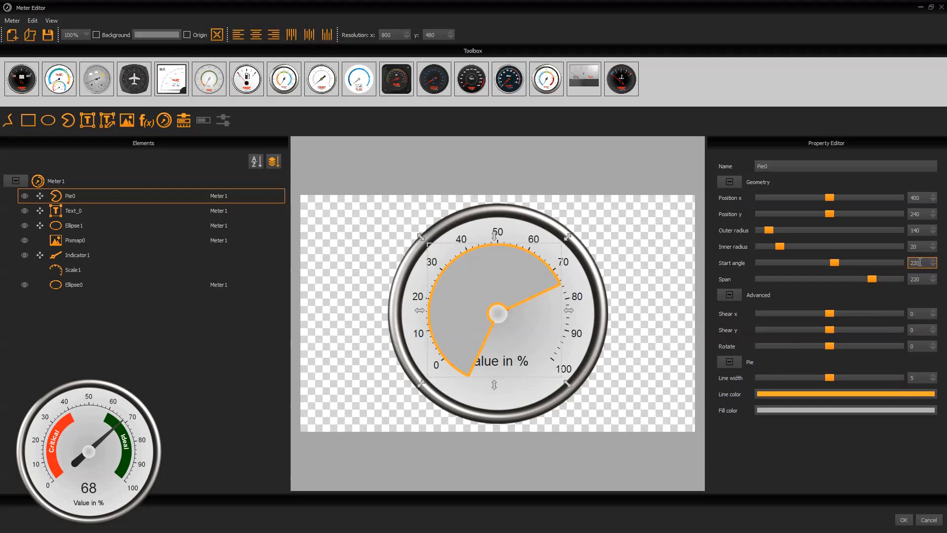
key("Return")
left_click(915, 279)
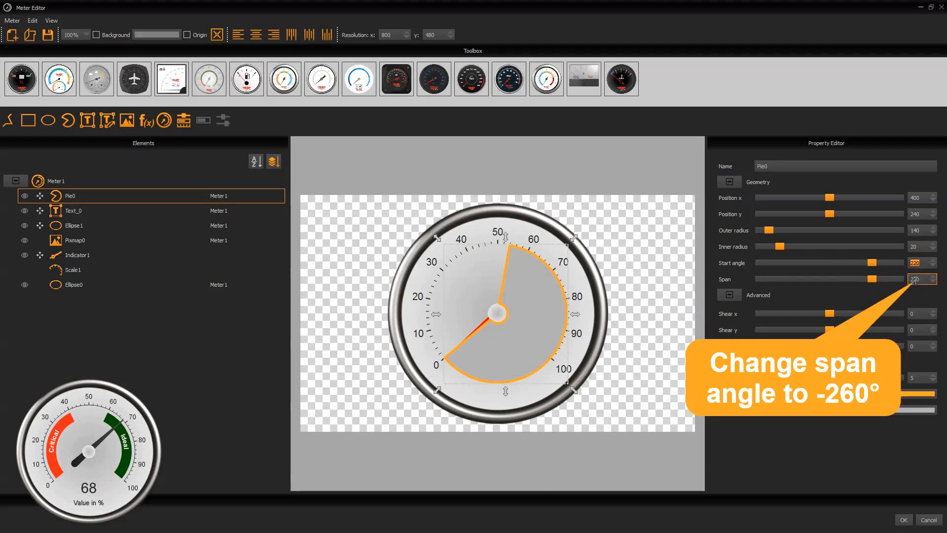
double_click(915, 279)
type("-")
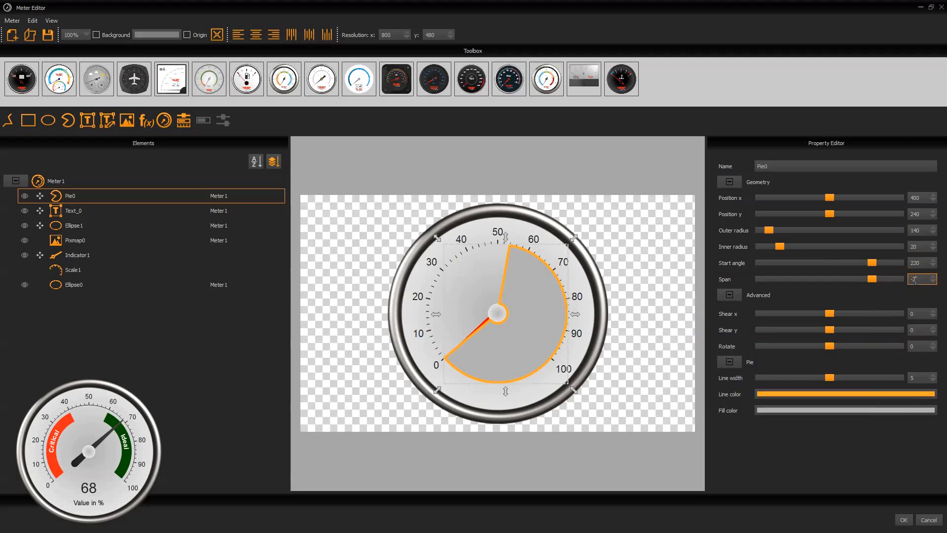
type("260")
key("Return")
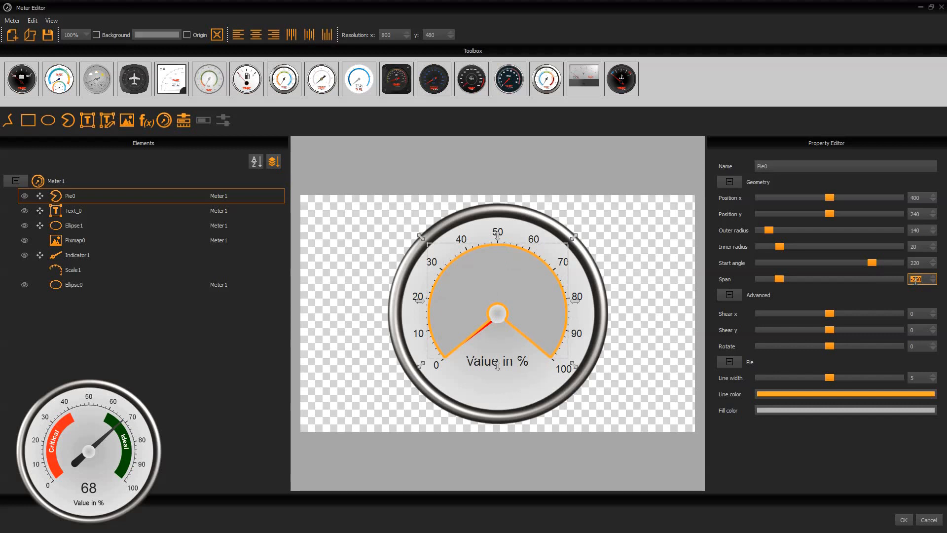
Step: Set the pie's inner radius to 140 px so that it becomes a thin arc
left_click(919, 247)
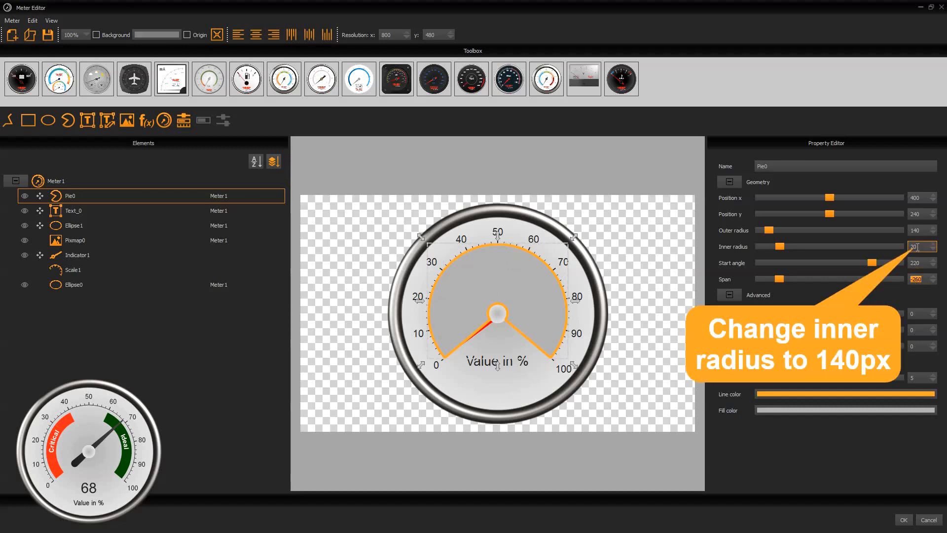
double_click(918, 247)
type("140")
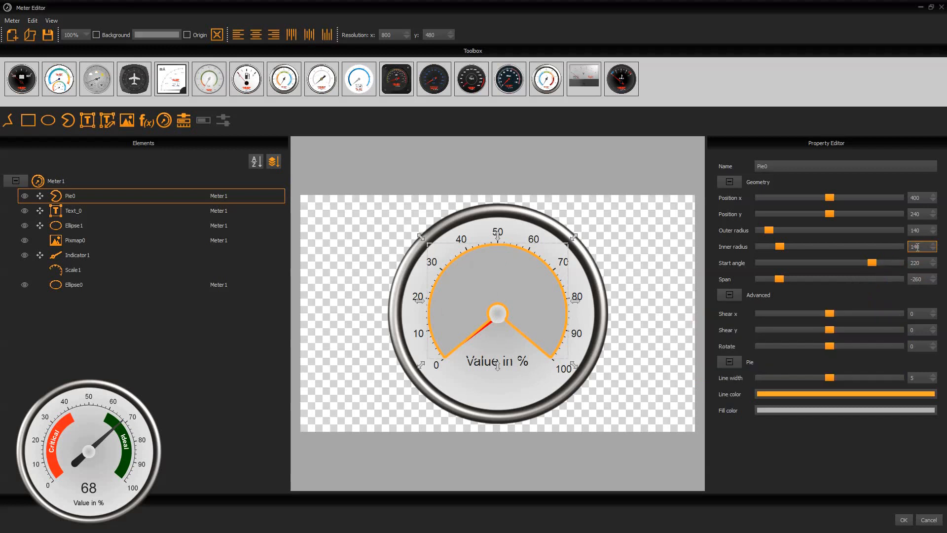
key("Return")
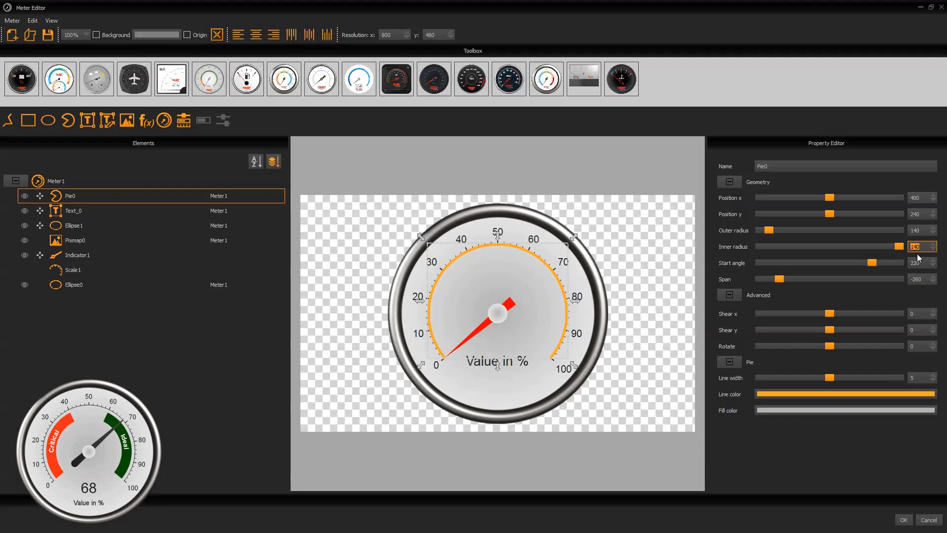
Step: Set the pie's line width to 1 px and its line color to the saved custom dark grey #323232
double_click(922, 377)
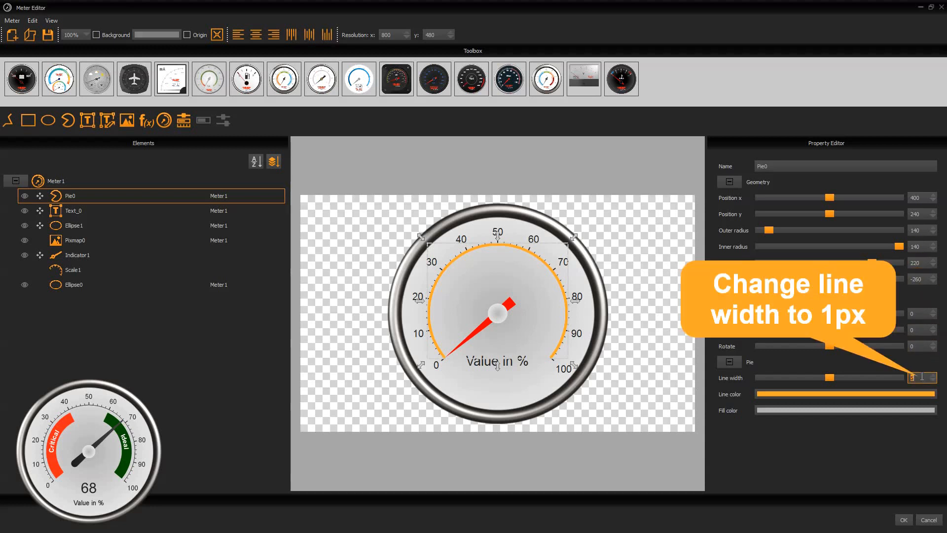
type("1")
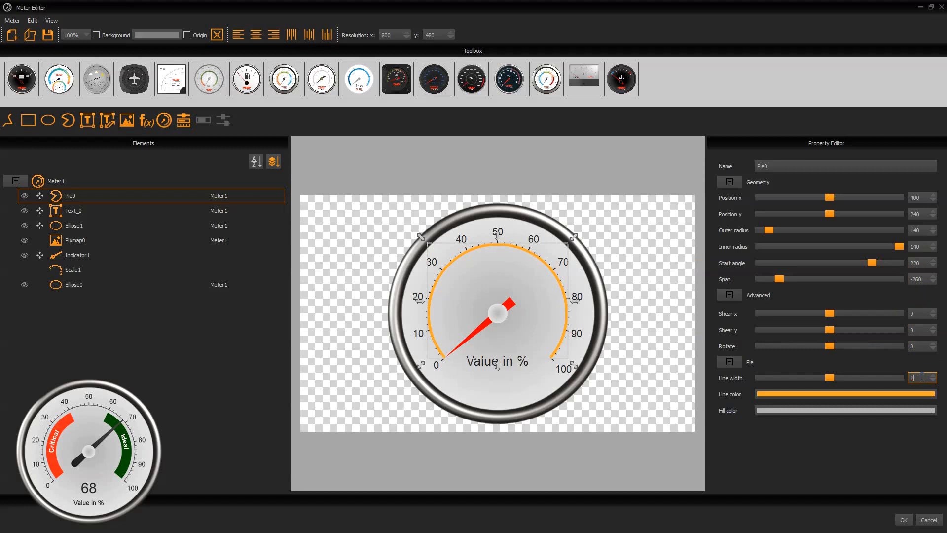
key("Return")
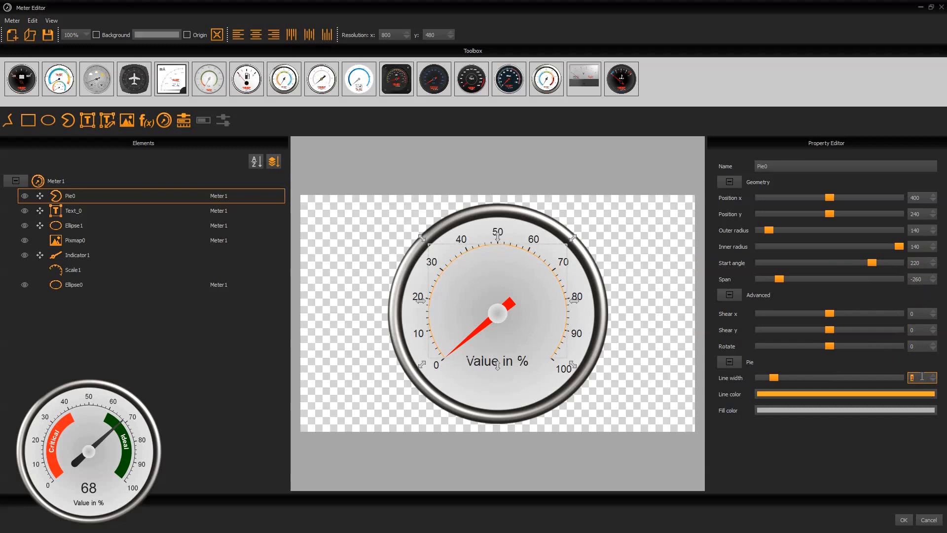
left_click(880, 393)
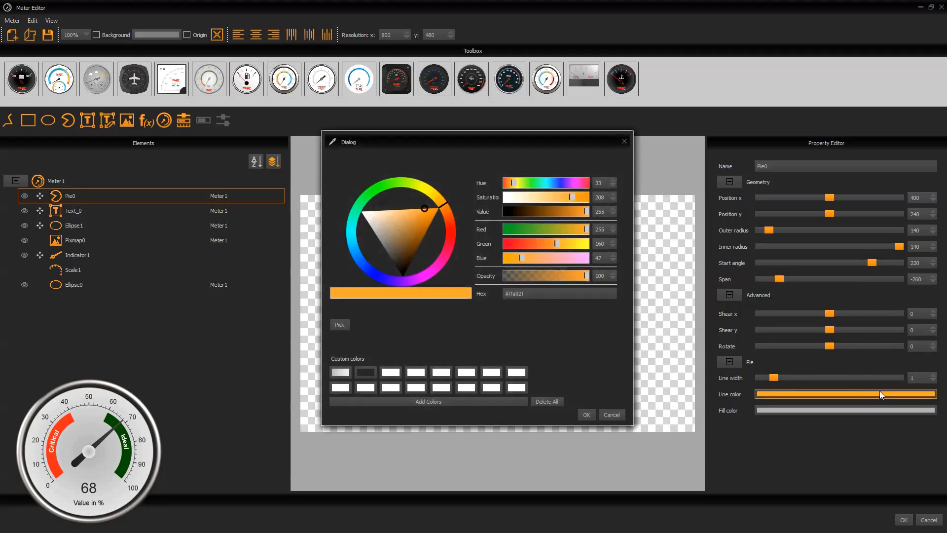
left_click(366, 371)
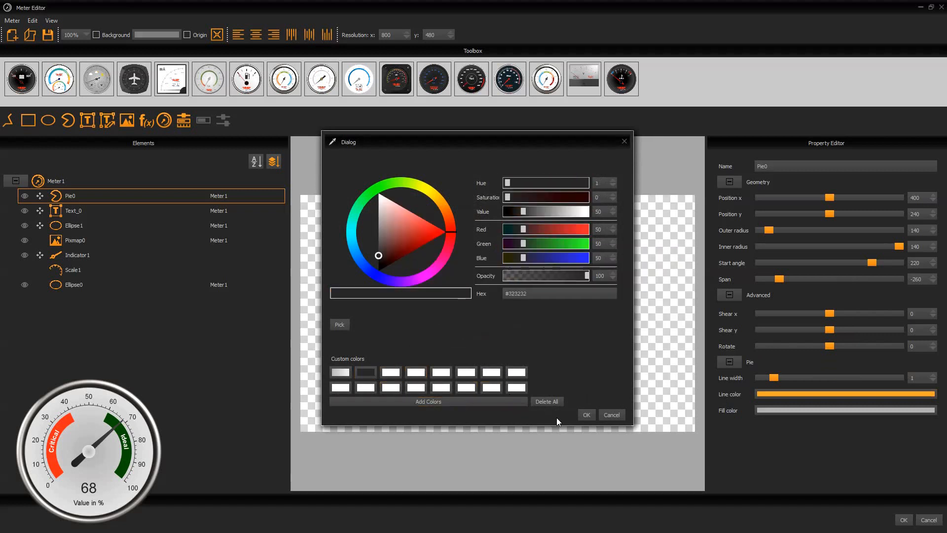
left_click(587, 415)
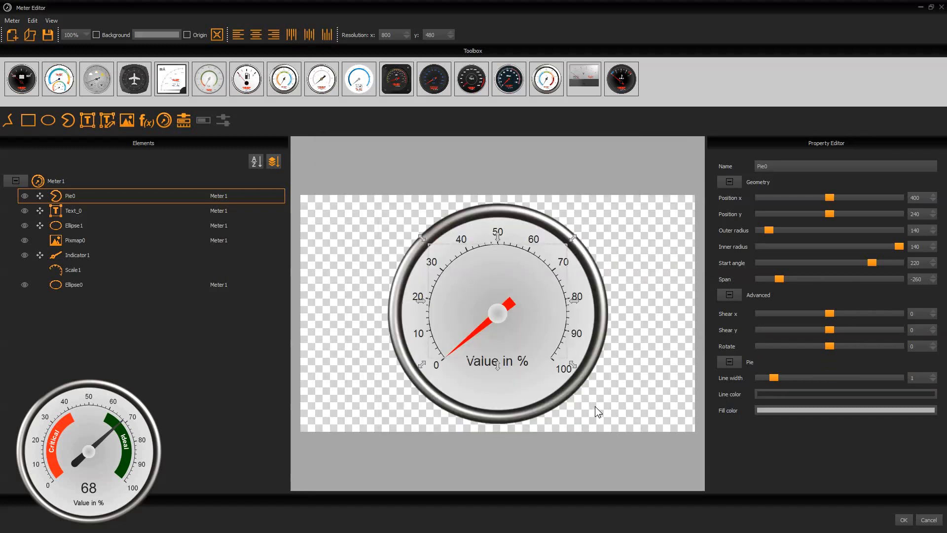
Step: Move the pie down in the element order until it sits between Indicator1 and Scale1
right_click(88, 196)
left_click(97, 213)
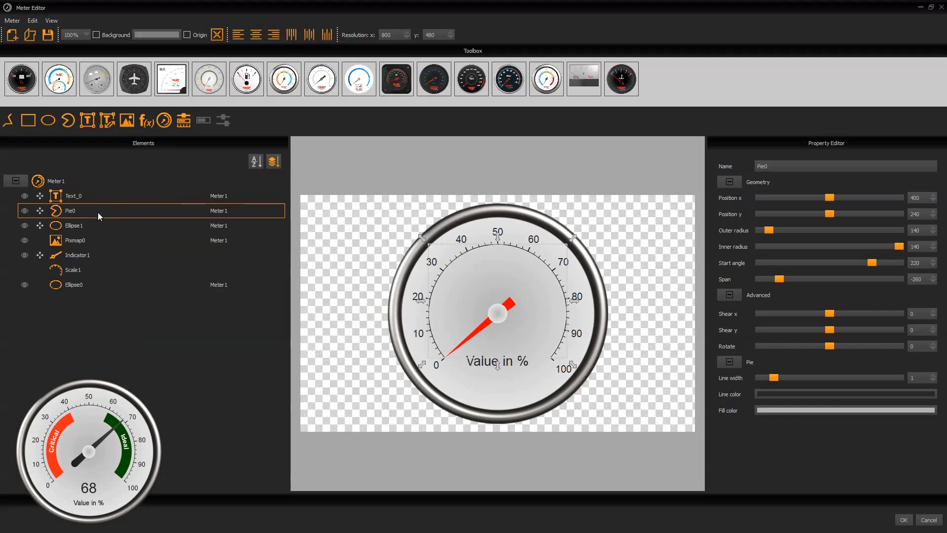
right_click(98, 213)
left_click(111, 228)
right_click(111, 228)
left_click(126, 244)
right_click(125, 241)
left_click(136, 256)
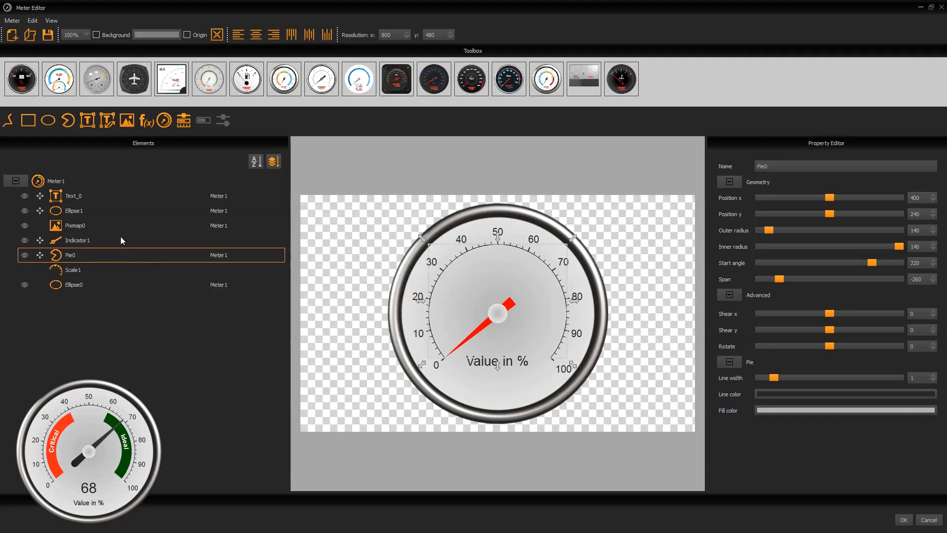
Step: Enable the second scale for Meter1 and set the start angle of Scale2 to 220°
left_click(73, 182)
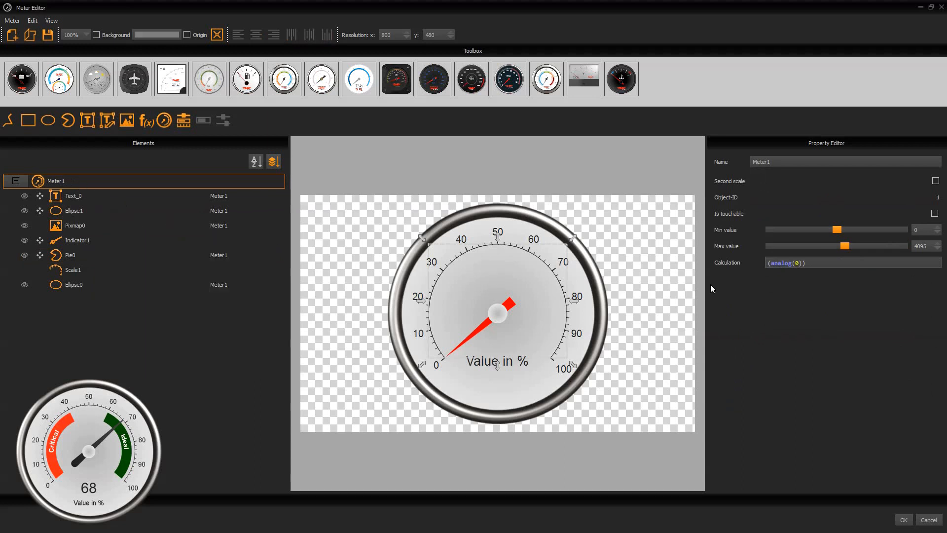
left_click(936, 181)
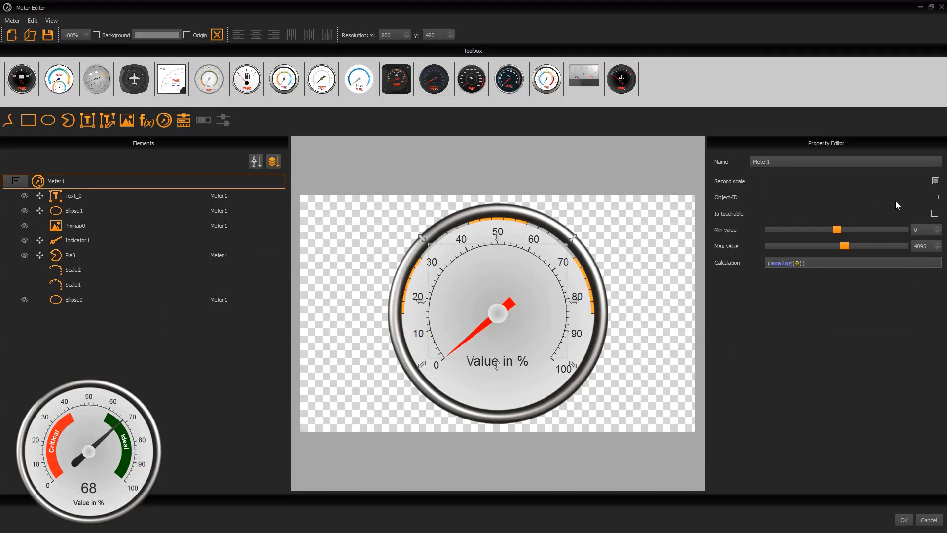
left_click(73, 271)
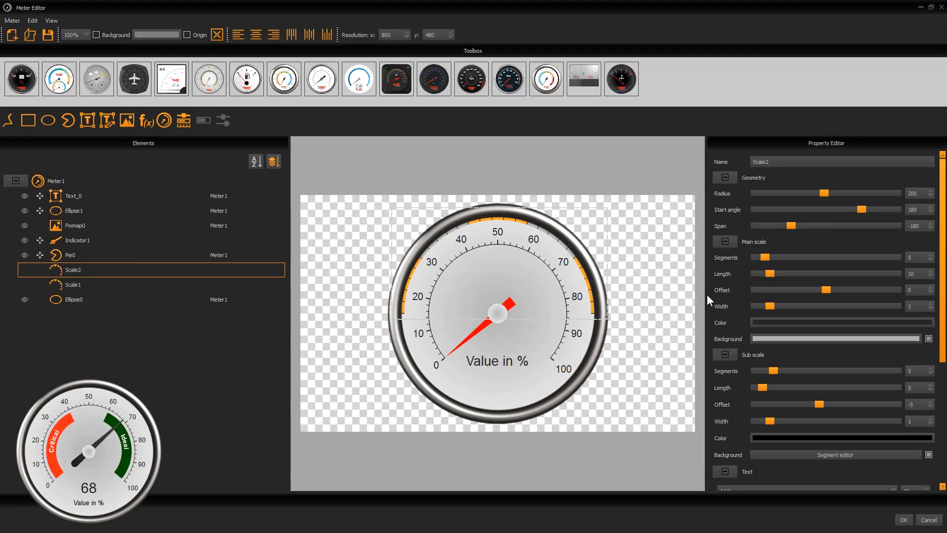
left_click(920, 210)
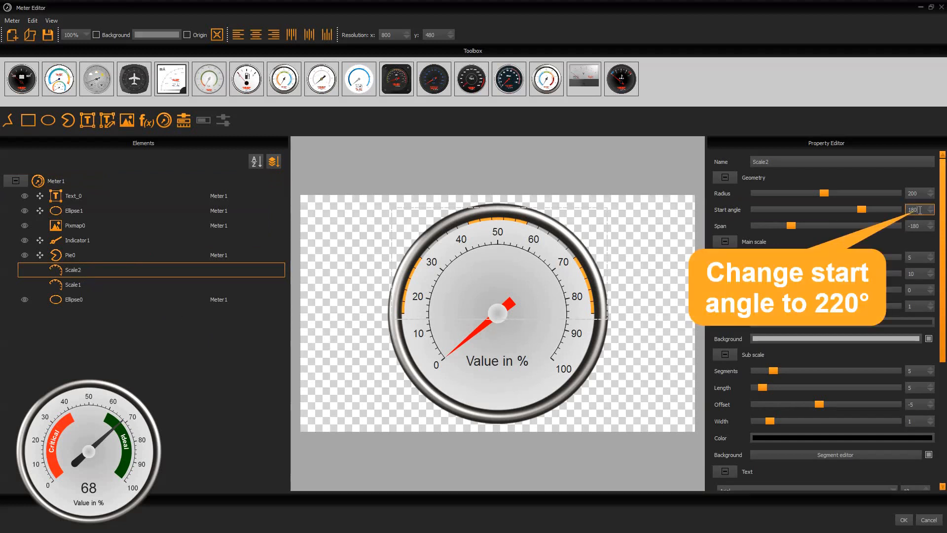
double_click(920, 210)
type("220")
key("Return")
Step: Set the span of Scale2 to -260°
left_click(914, 226)
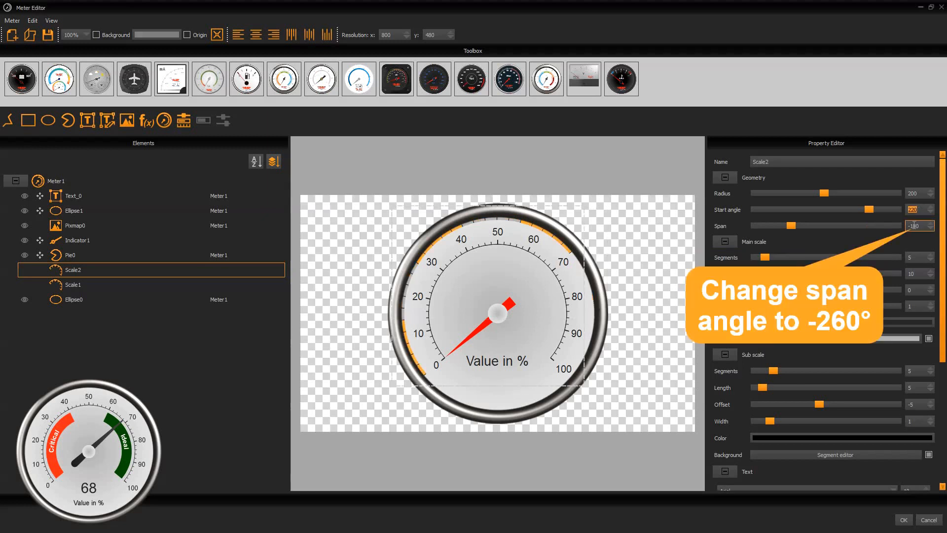
double_click(914, 225)
type("260")
key("Return")
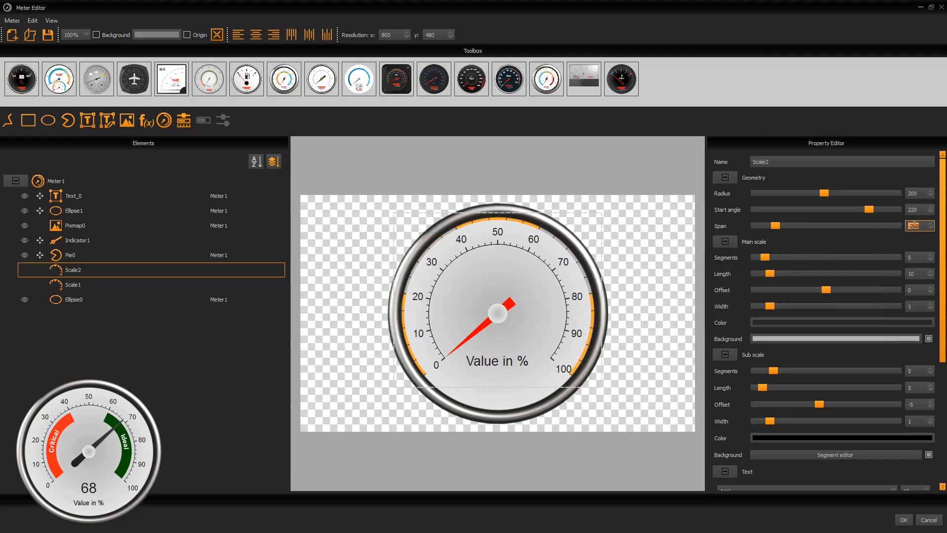
Step: Set the number of main scale segments of Scale2 to 10
left_click(914, 257)
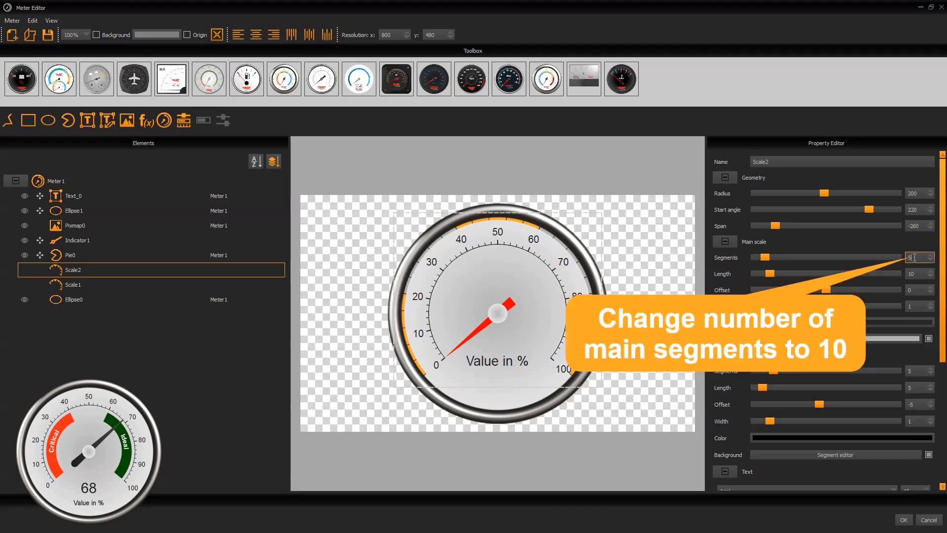
key("BackSpace")
type("10")
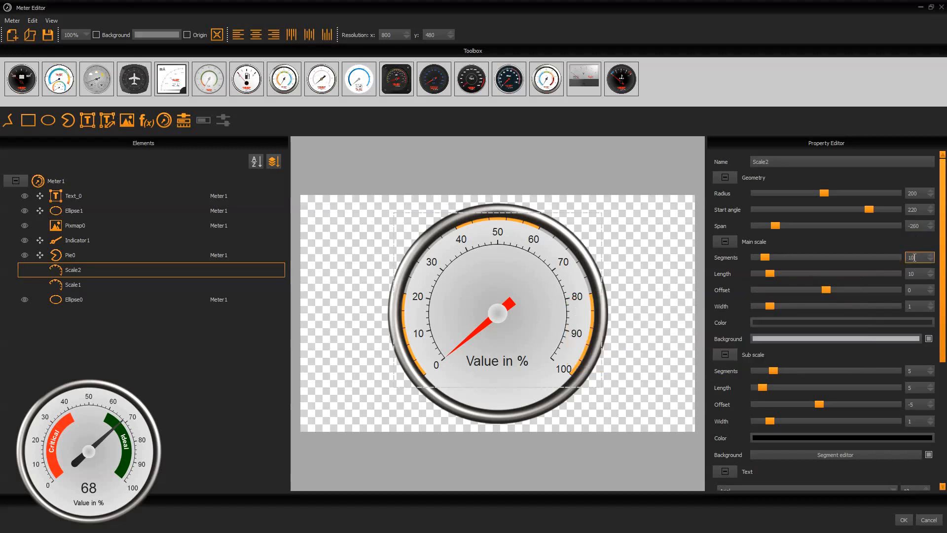
key("Return")
Step: Set the main scale line width of Scale2 to 0 px and disable its main scale background color
left_click(913, 304)
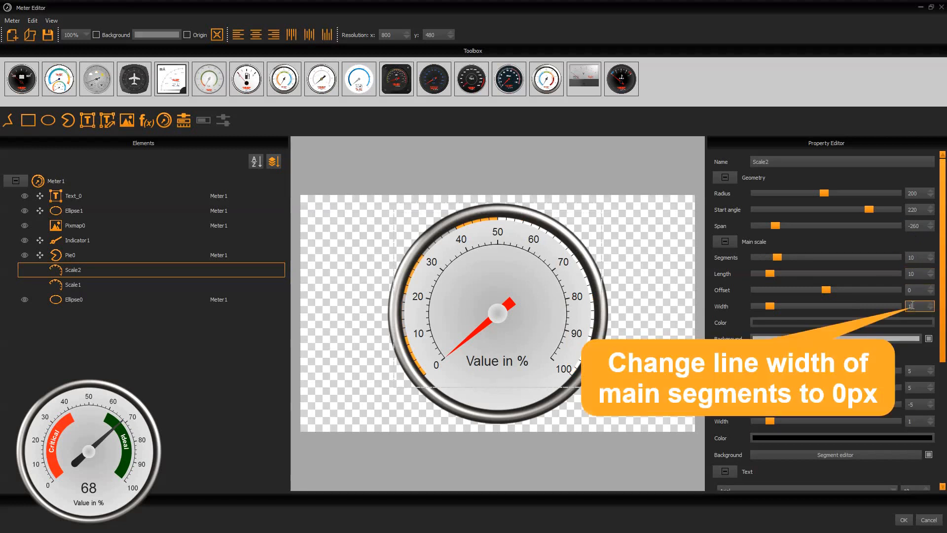
key("BackSpace")
type("0")
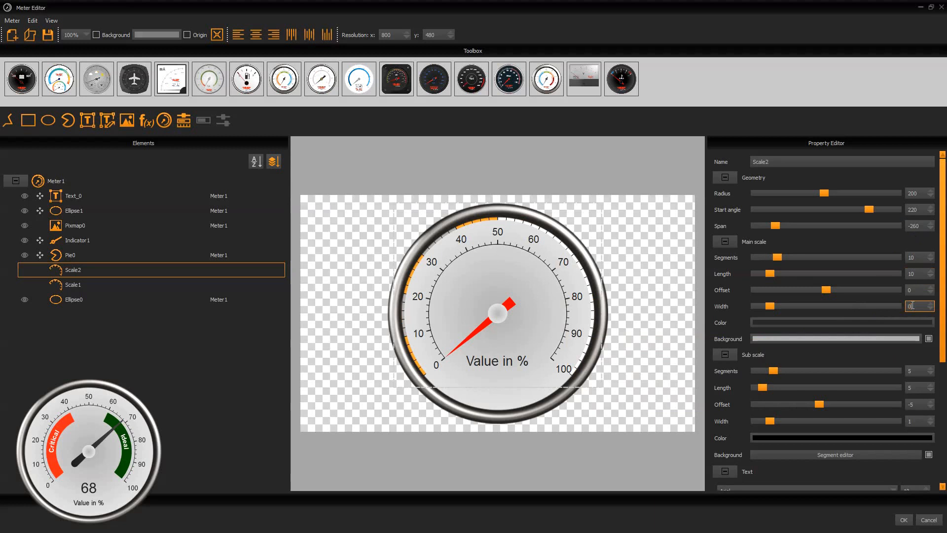
key("Return")
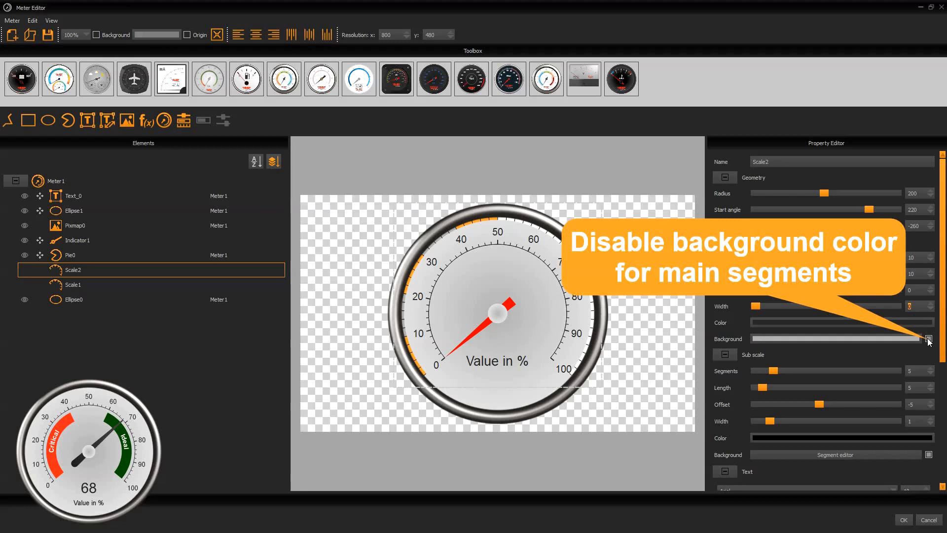
left_click(929, 339)
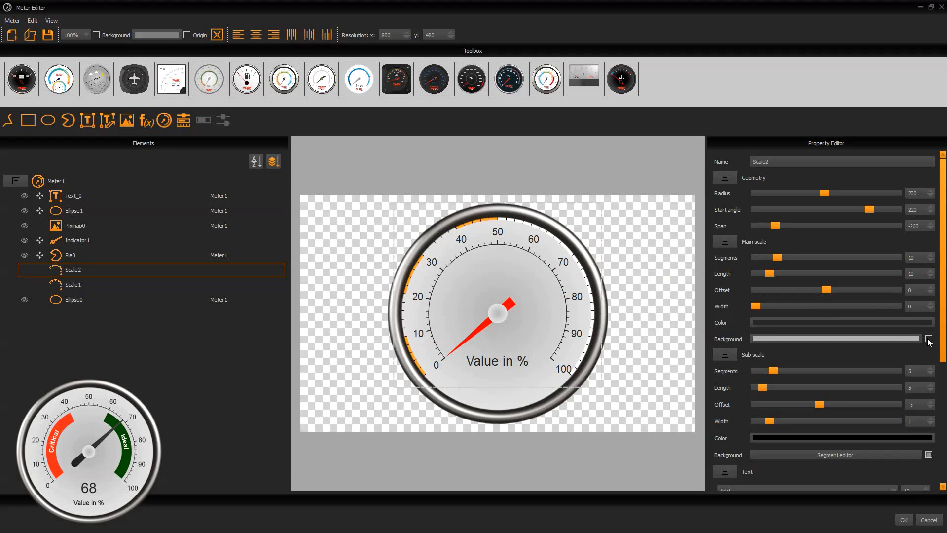
Step: Set the sub scale line width of Scale2 to 0 px
left_click(916, 421)
double_click(916, 420)
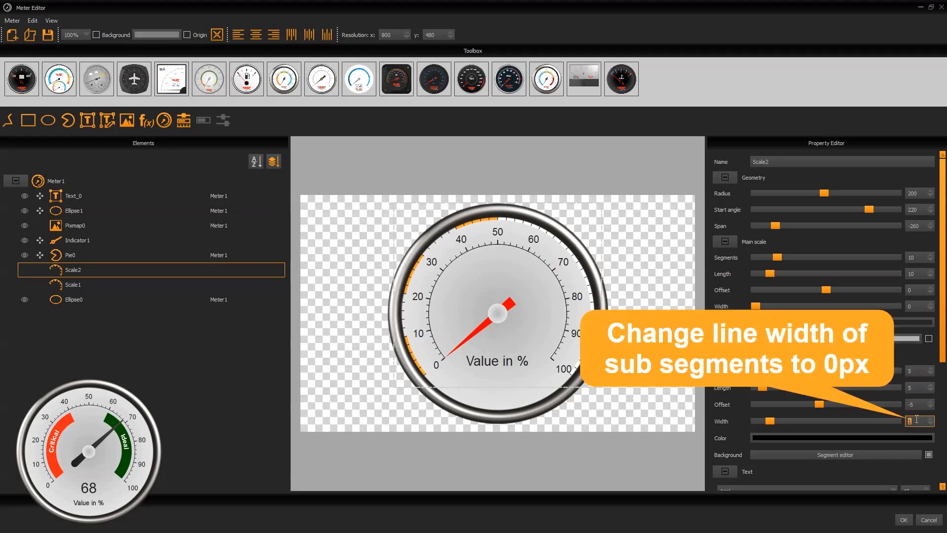
type("0")
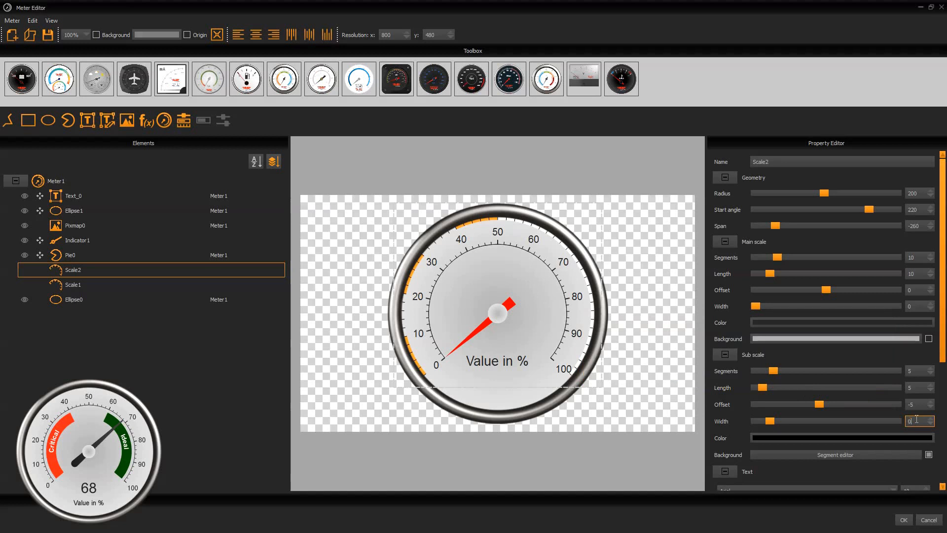
key("Return")
Step: Set the radius of Scale2 to 135 px
left_click(914, 193)
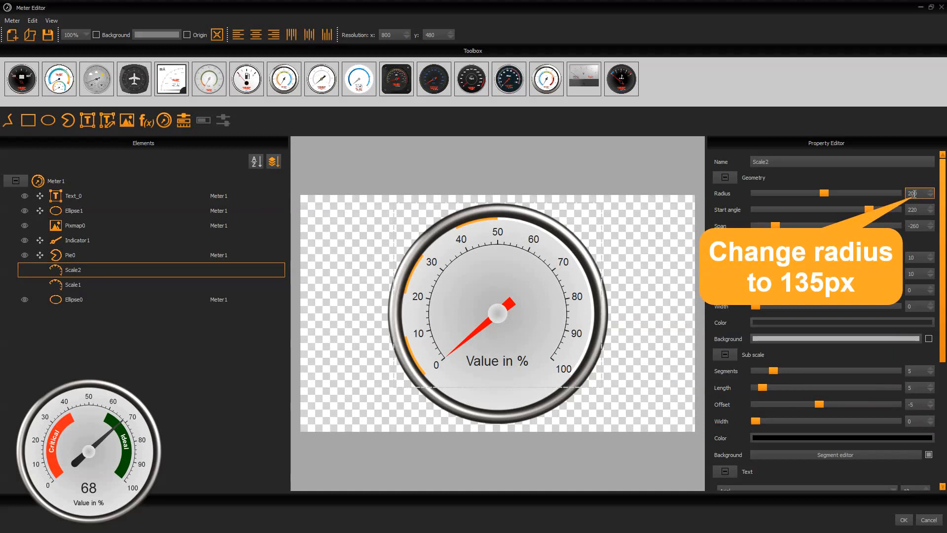
double_click(914, 193)
type("135")
key("Return")
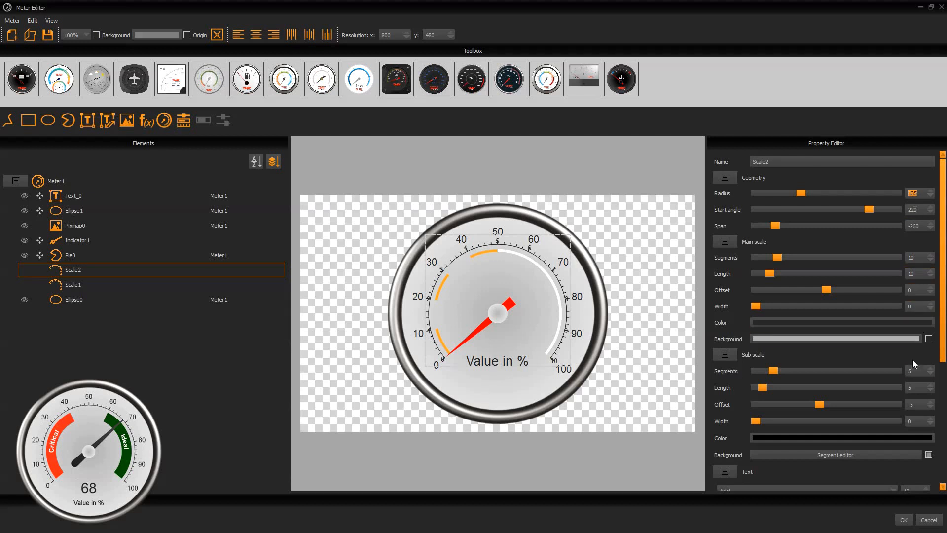
Step: Set the sub scale segment length of Scale2 to 30 px
left_click(917, 387)
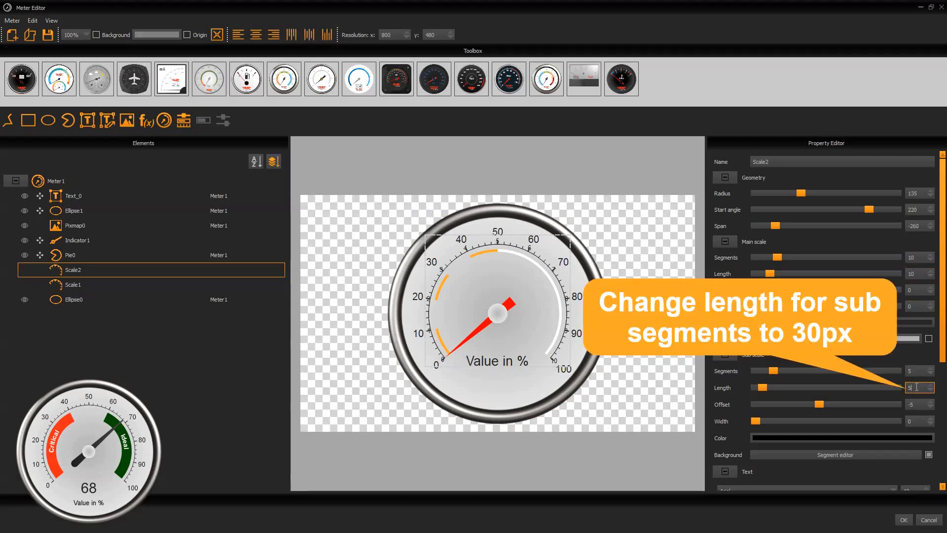
type("30")
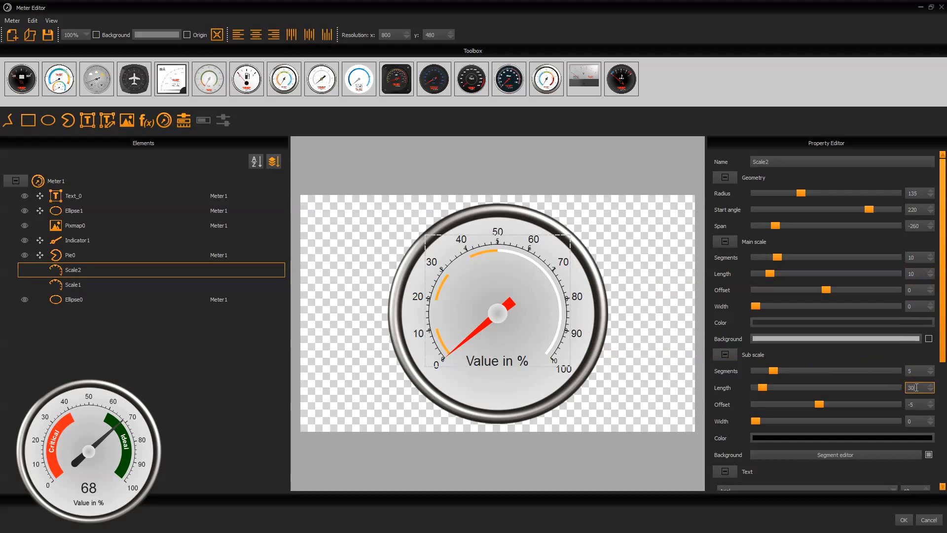
key("Return")
Step: Switch the scale text of Scale2 to Manual and delete all of its label text
scroll(943, 330, "down", 1)
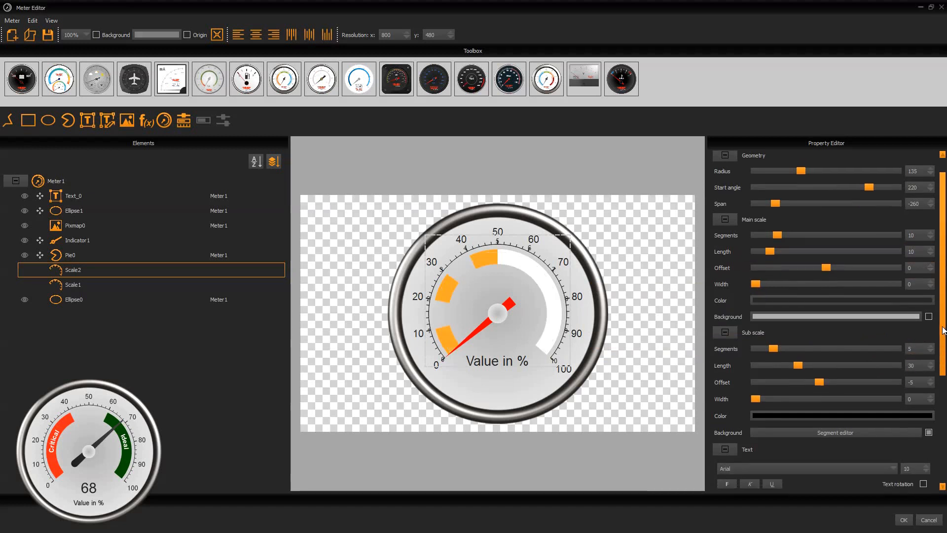
scroll(943, 329, "down", 7)
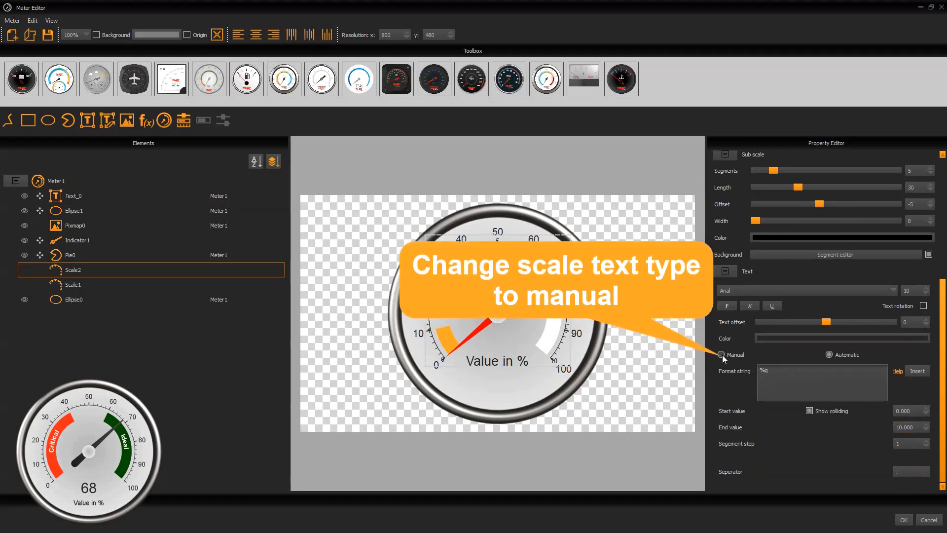
left_click(721, 355)
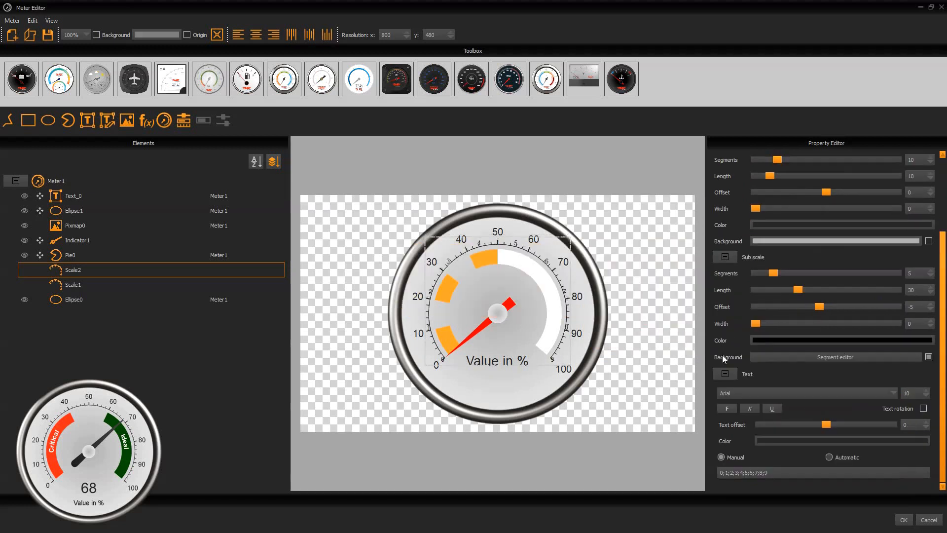
left_click(778, 472)
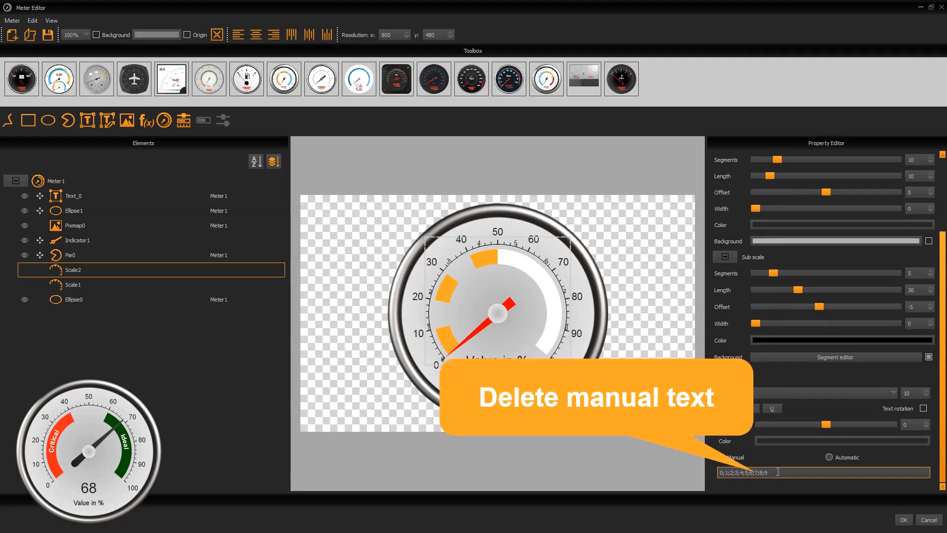
left_click_drag(768, 472, 722, 473)
key("Delete")
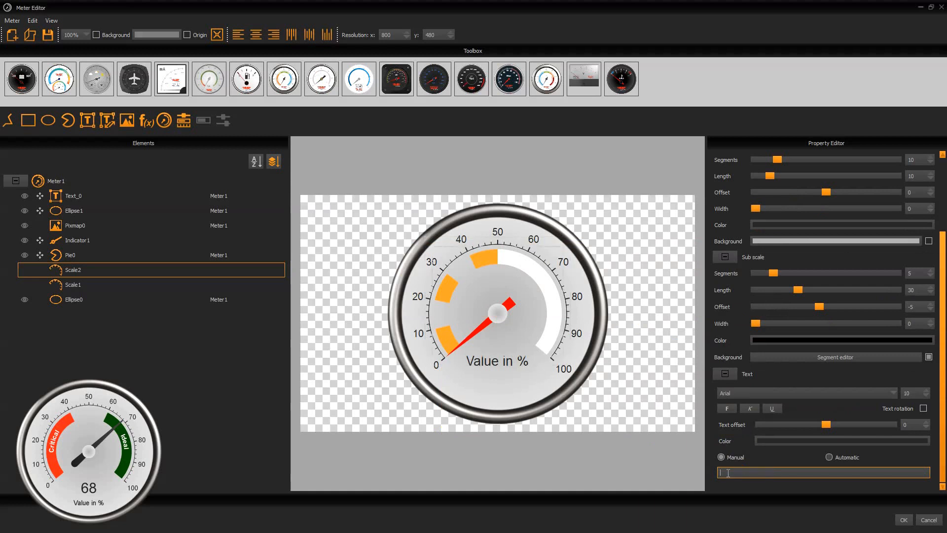
Step: Open the segment editor for the sub scale background of Scale2 and turn on its preview background
left_click(833, 356)
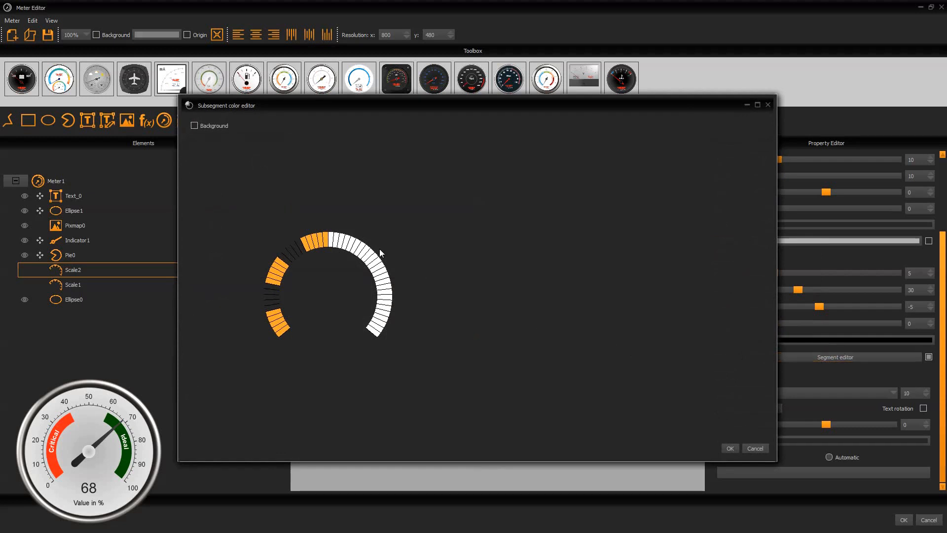
left_click(194, 126)
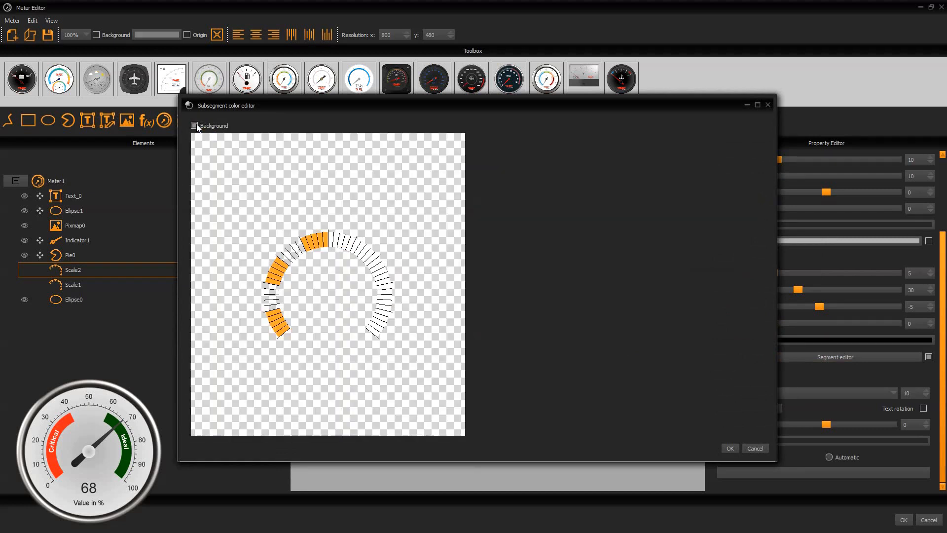
Step: Color the subsegments covering the 60 to 100 range solid dark green with red 15, green 85 and blue 0
left_click(382, 329, "ctrl")
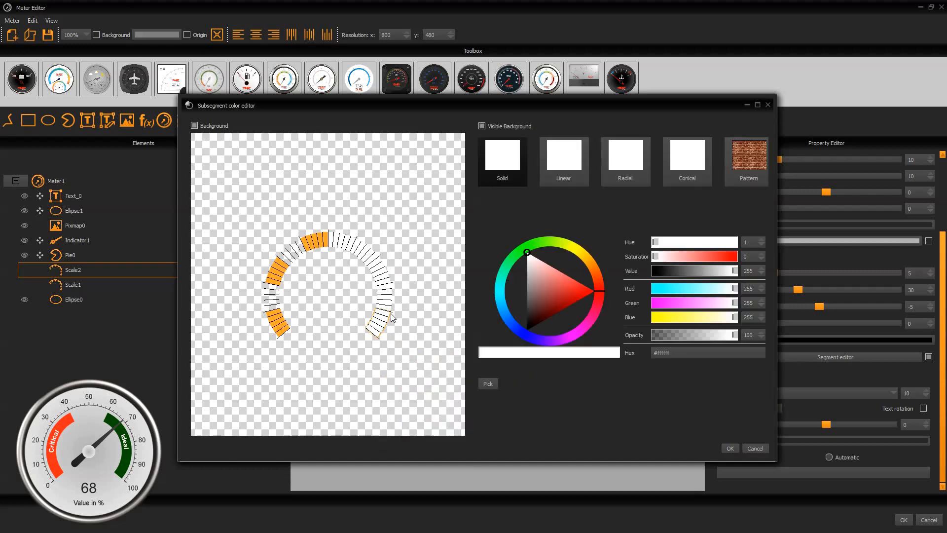
left_click(387, 294, "ctrl")
left_click(378, 267, "ctrl")
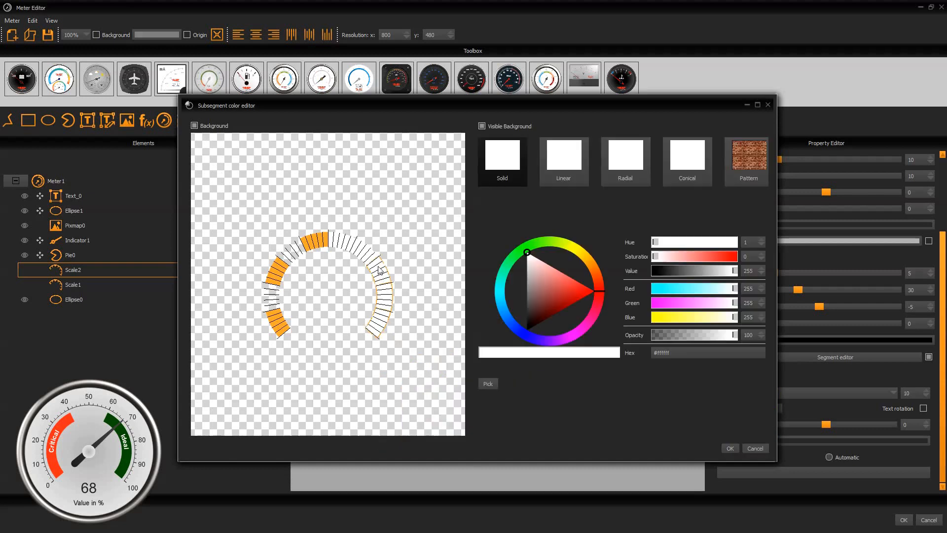
left_click(365, 251, "ctrl")
double_click(752, 288)
type("1")
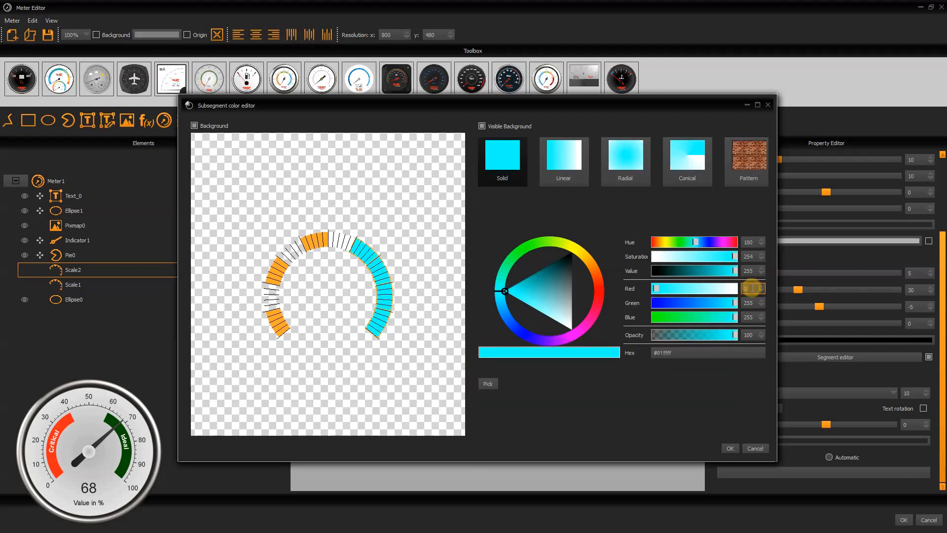
type("5")
left_click(748, 303)
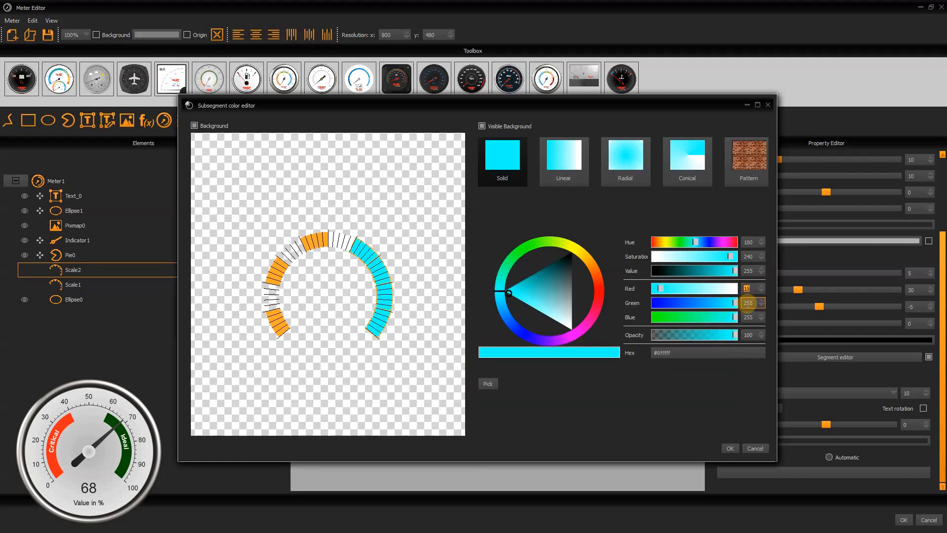
type("85")
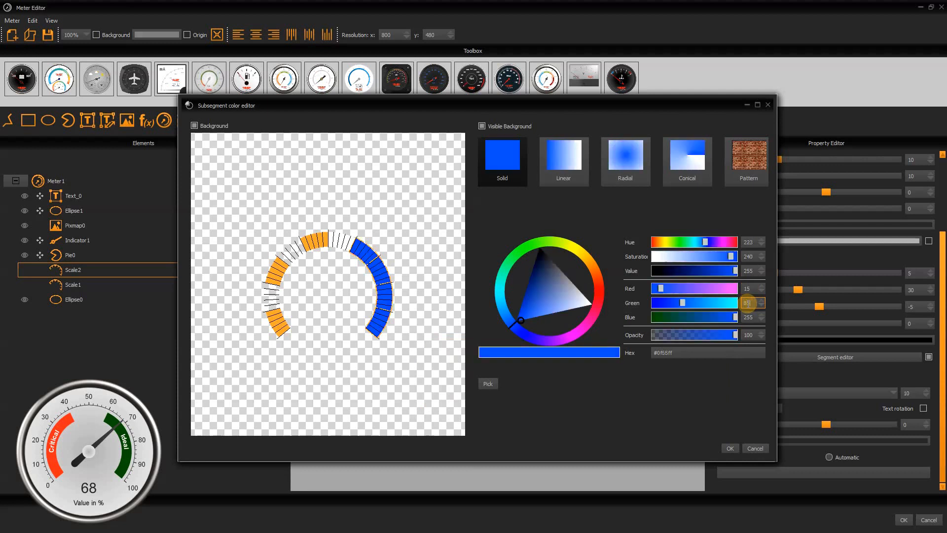
double_click(749, 318)
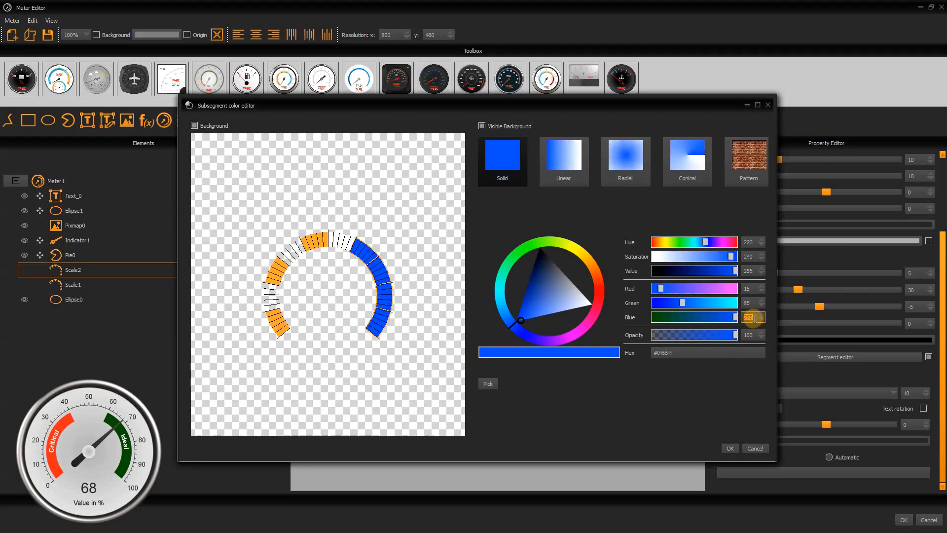
type("0")
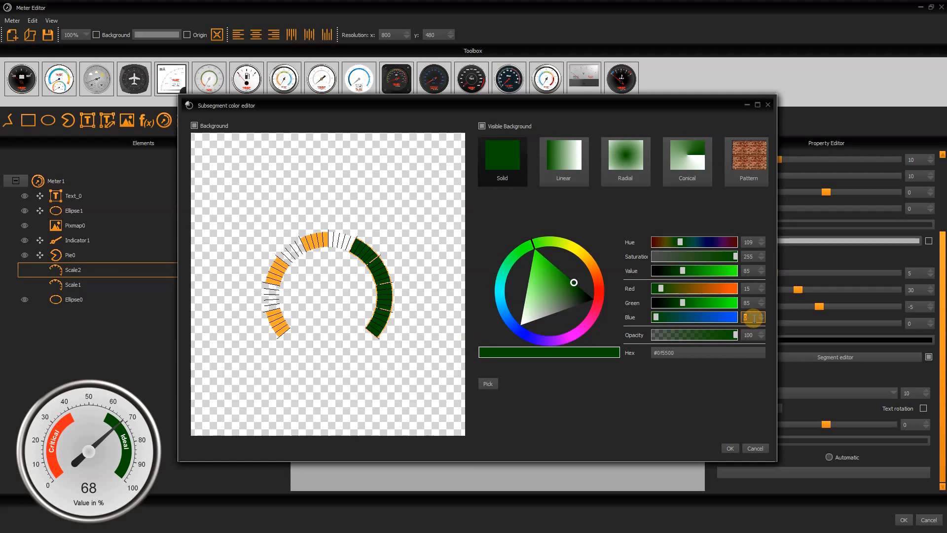
Step: Disable the visible background for the subsegments covering the 40 to 60 range
left_click(347, 243)
left_click(314, 245, "ctrl")
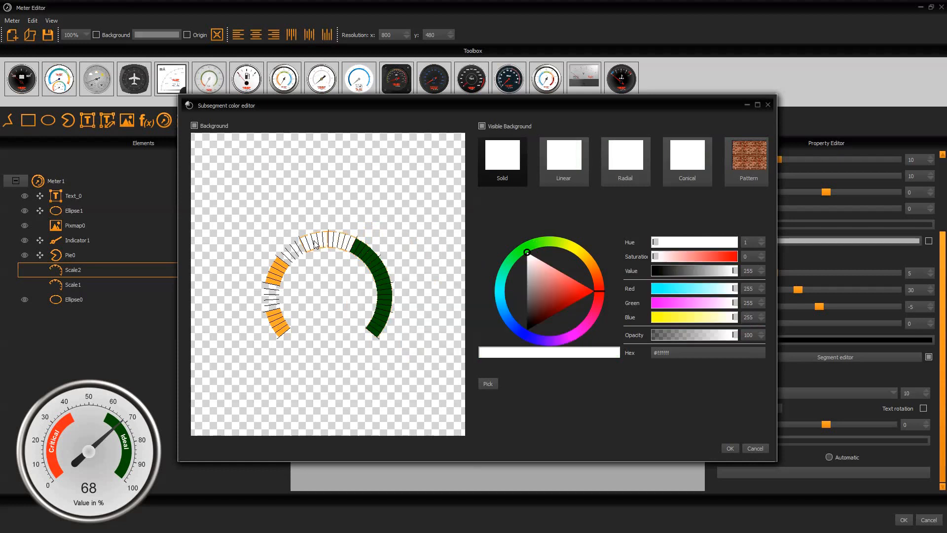
left_click(485, 128)
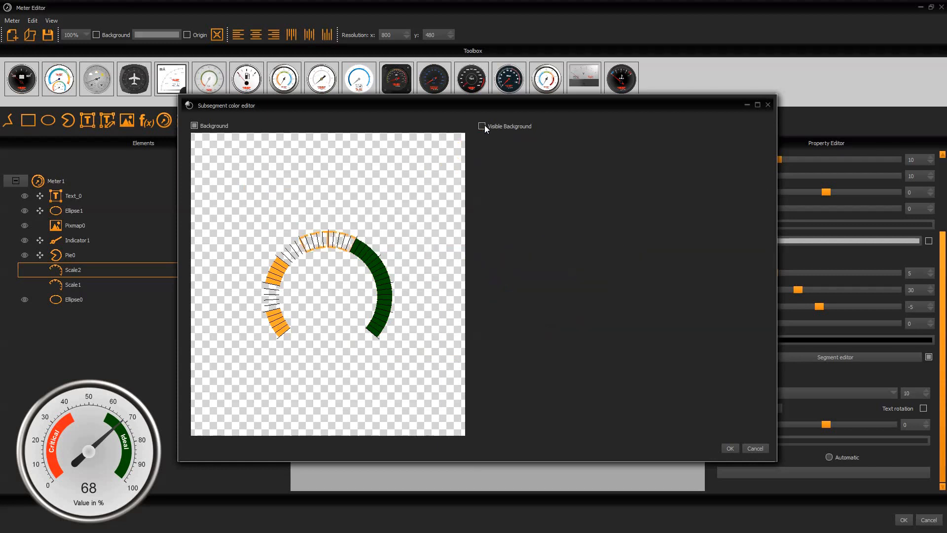
Step: Give the subsegments covering the 0 to 40 range a visible red background with green 50 and blue 35, and apply the segment colors
left_click(291, 250)
left_click_drag(282, 273, 274, 323)
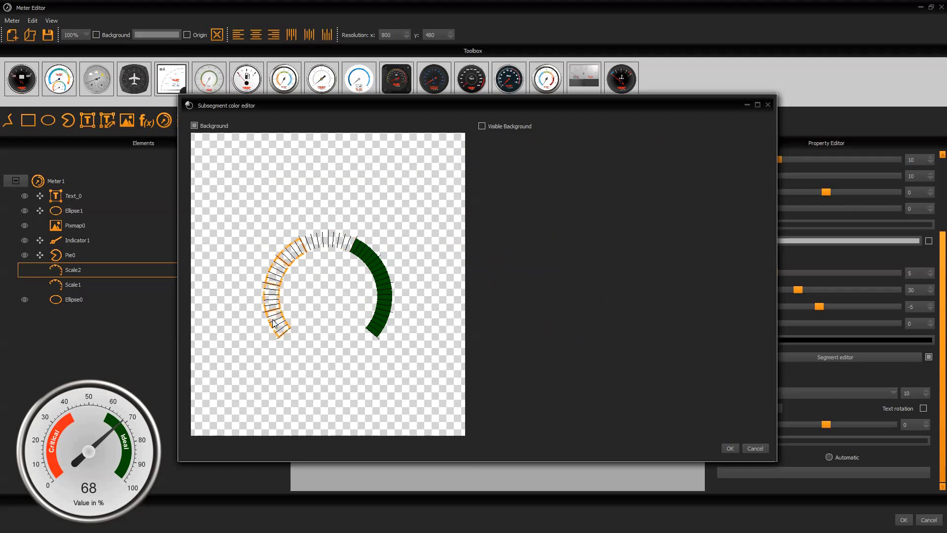
left_click(482, 127)
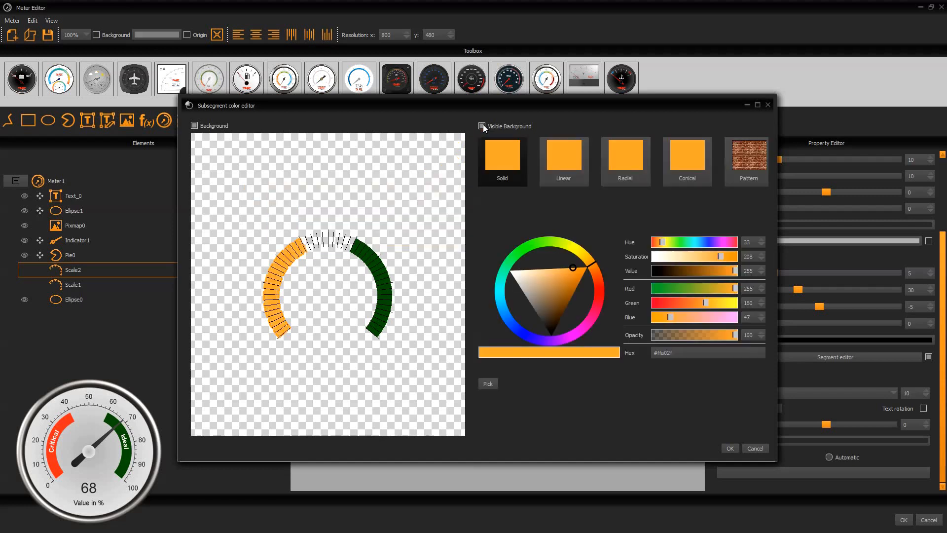
double_click(750, 303)
type("50")
double_click(747, 317)
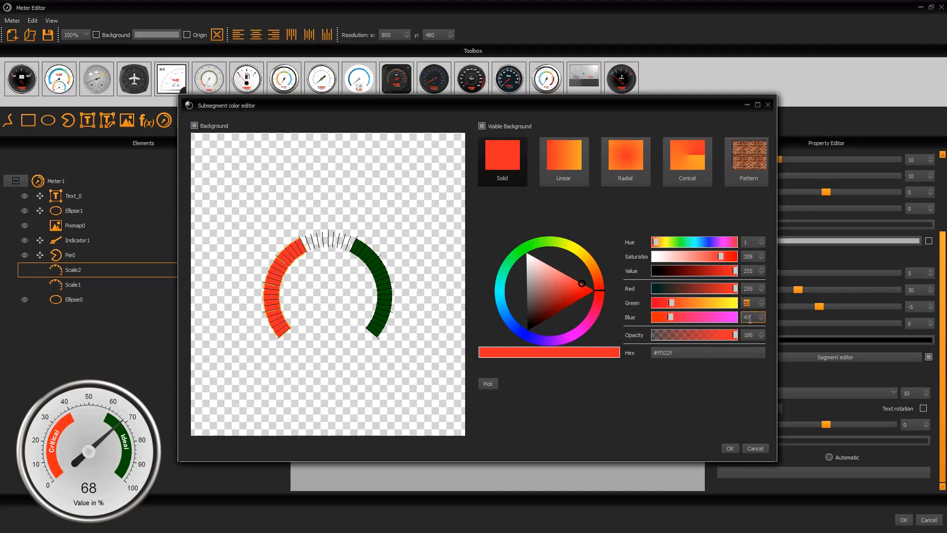
type("35")
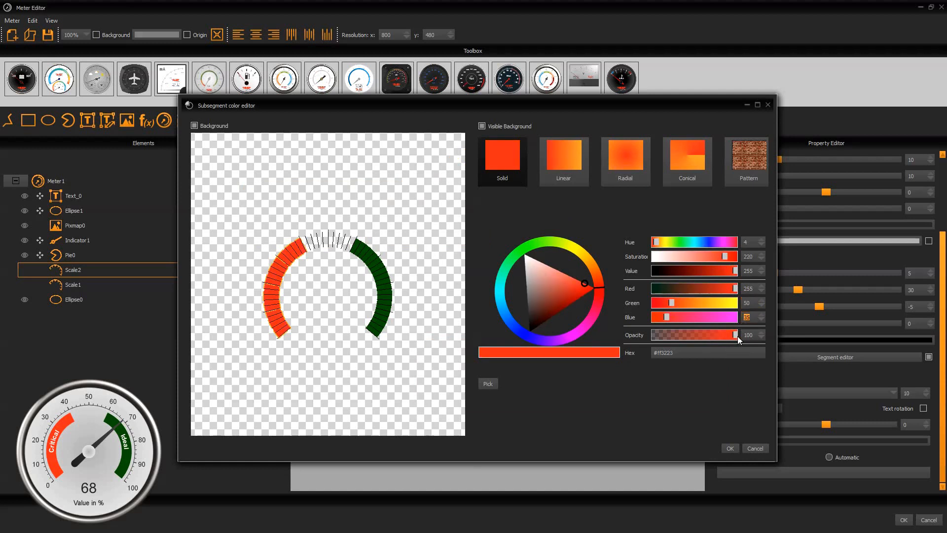
left_click(731, 449)
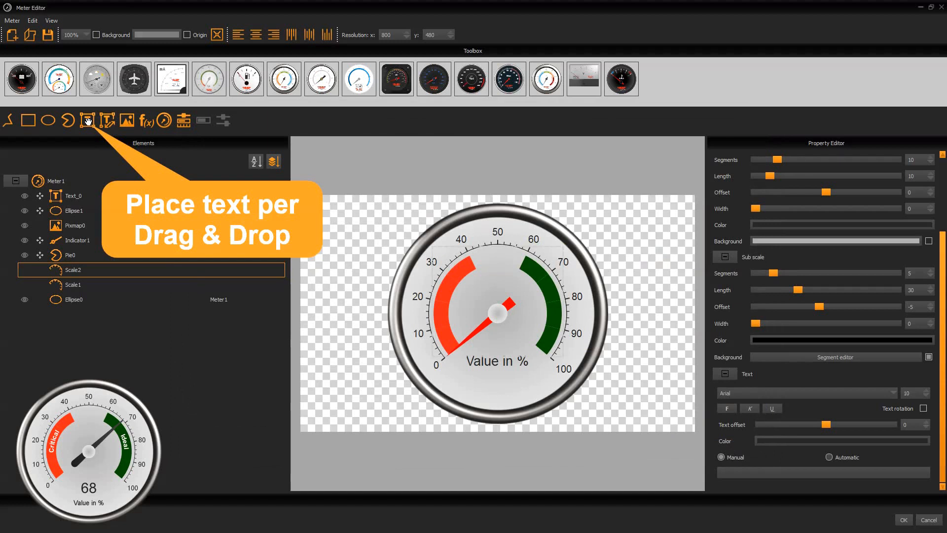
Step: Add a new text element to the meter and place it at the gauge's center
left_click_drag(87, 120, 485, 277)
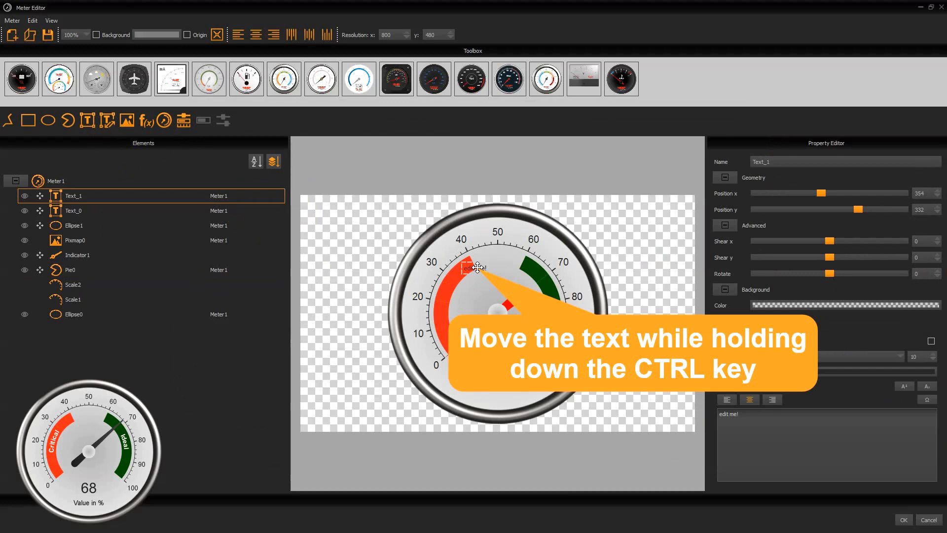
left_click_drag(478, 267, 505, 306)
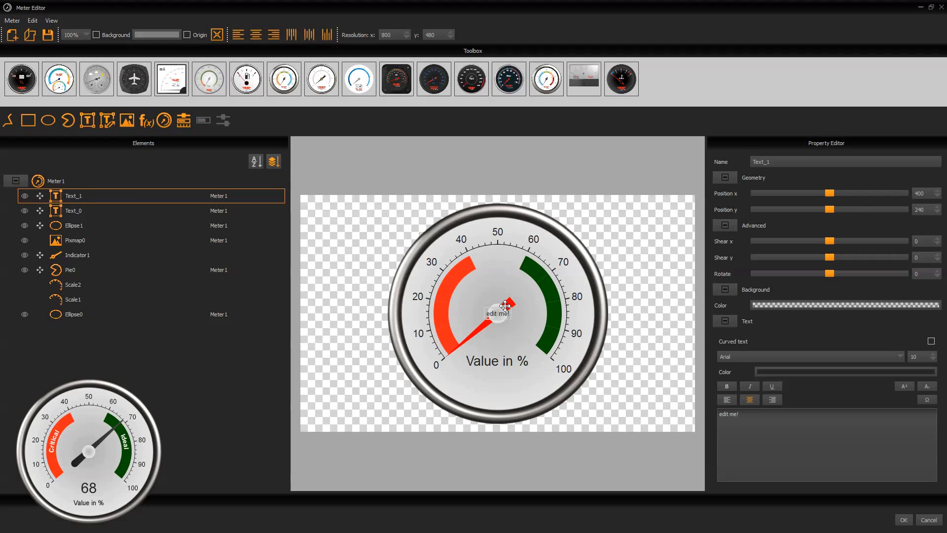
Step: Turn the new text element into curved text reading "Critical"
left_click(931, 342)
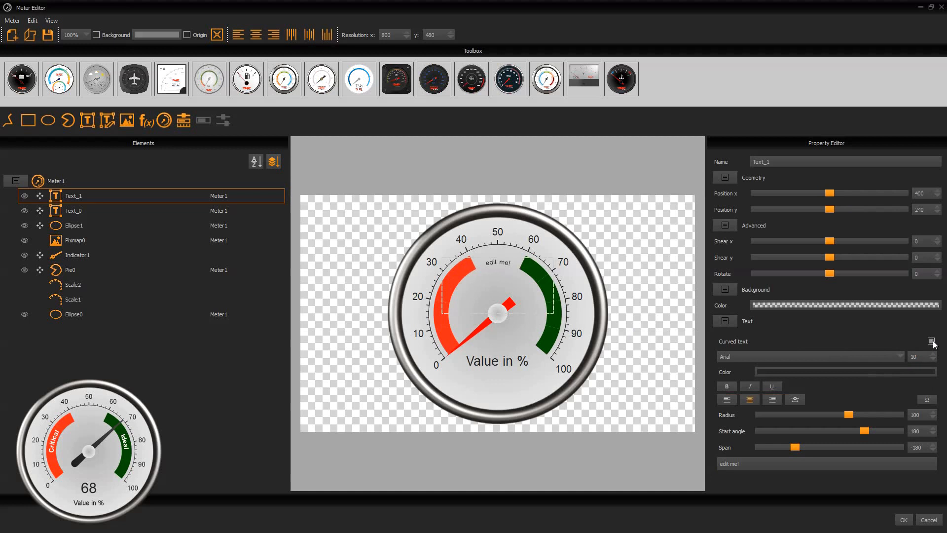
triple_click(766, 465)
type("Critical")
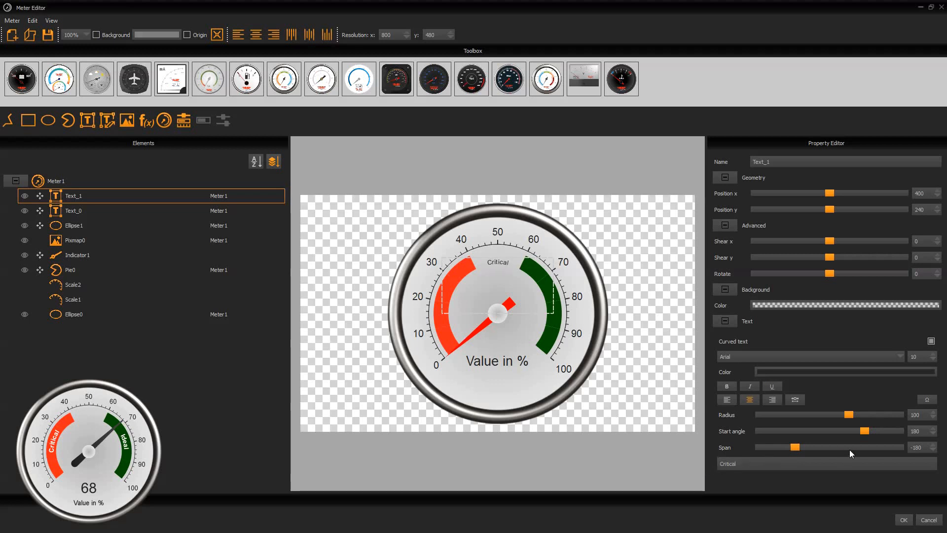
Step: Set the font size of the Critical text to 15 px
left_click(917, 356)
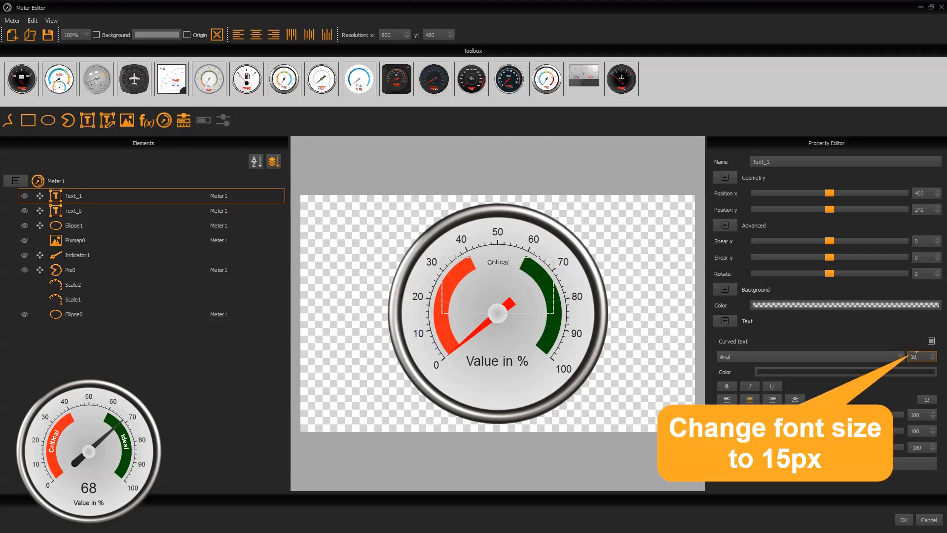
key("BackSpace")
type("5")
key("Return")
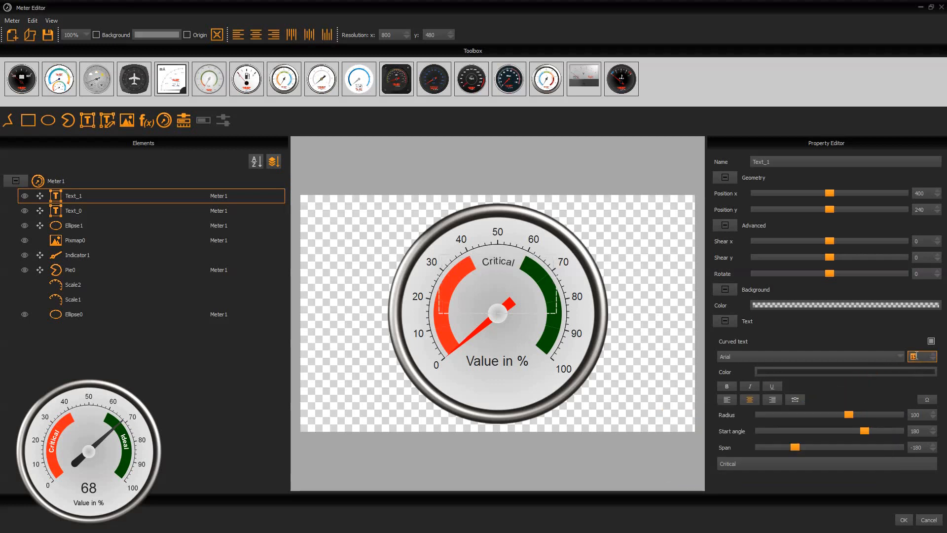
Step: Set the span of the curved Critical text to -50°
left_click(917, 447)
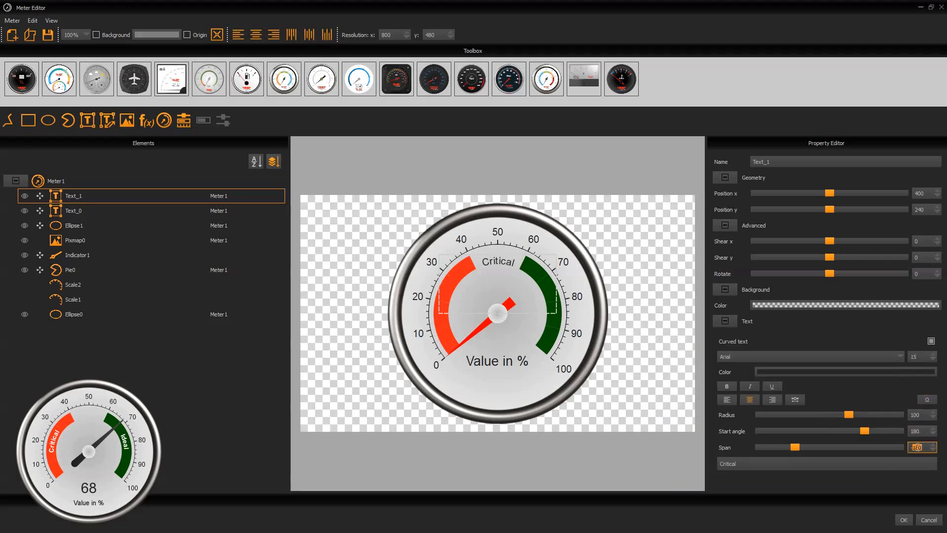
key("BackSpace")
key("BackSpace")
key("BackSpace")
type("50")
key("Return")
Step: Set the start angle of the curved Critical text to 190° and its radius to 107 px
left_click(921, 431)
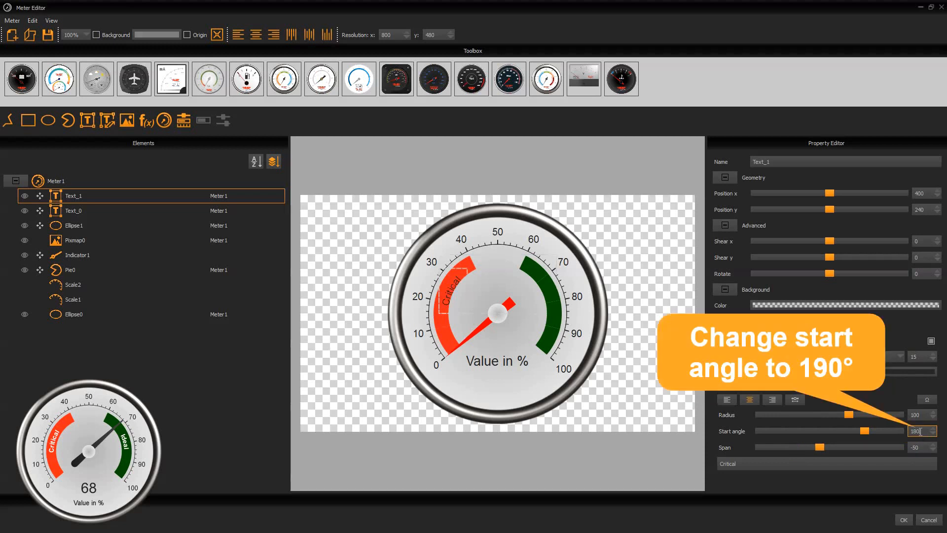
double_click(921, 432)
type("190")
key("Return")
left_click(920, 414)
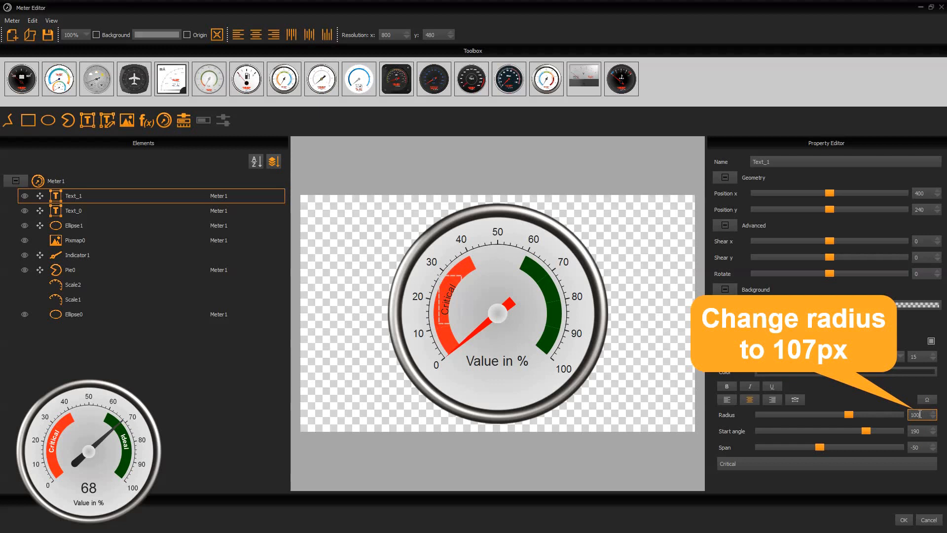
key("BackSpace")
type("7")
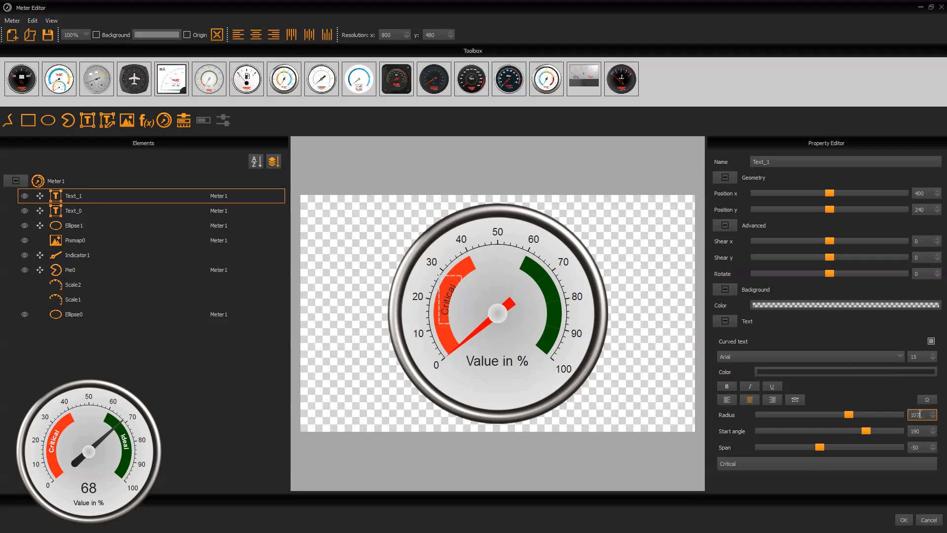
key("Return")
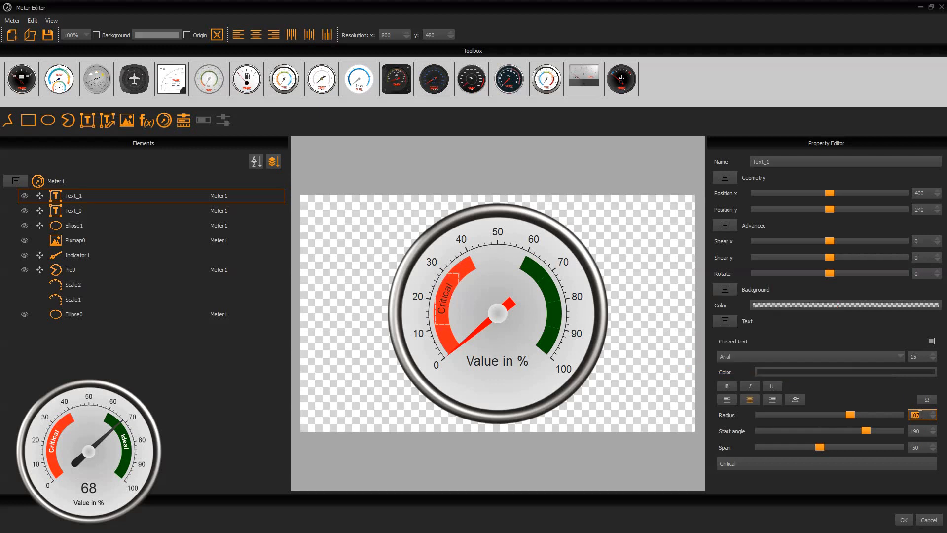
Step: Color the Critical text white and make it bold
left_click(823, 371)
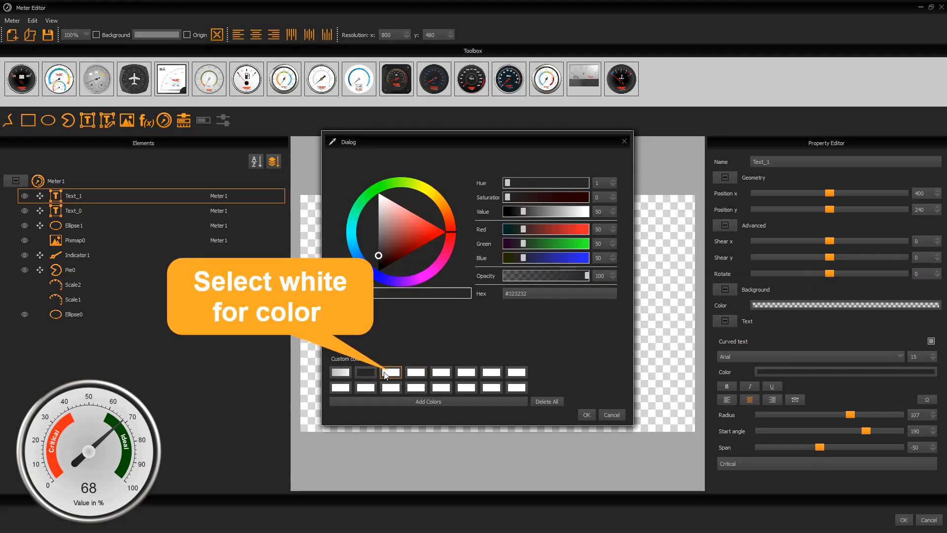
left_click(386, 373)
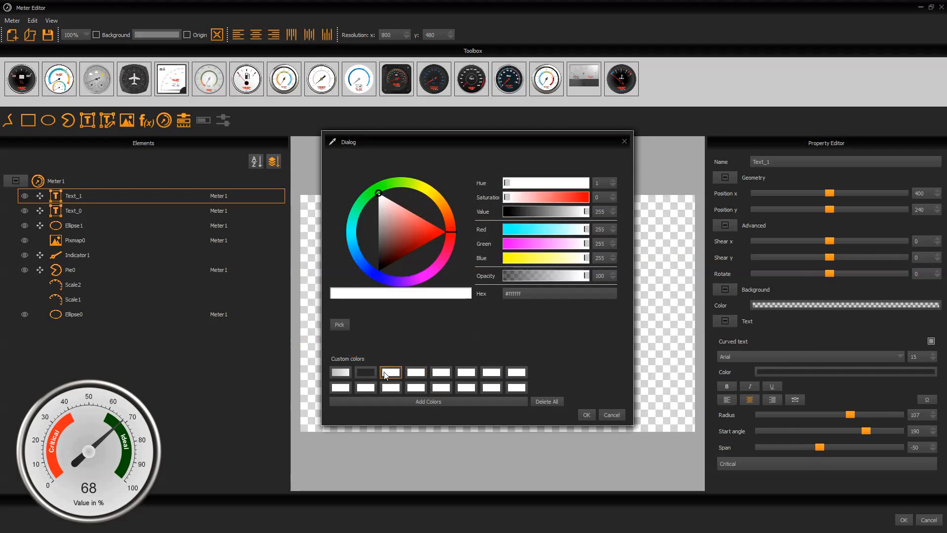
left_click(587, 416)
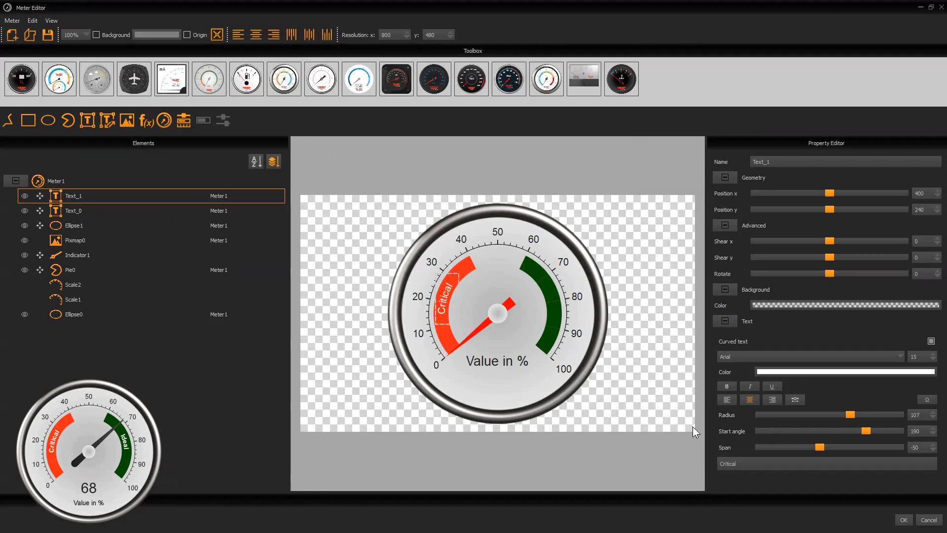
left_click(727, 388)
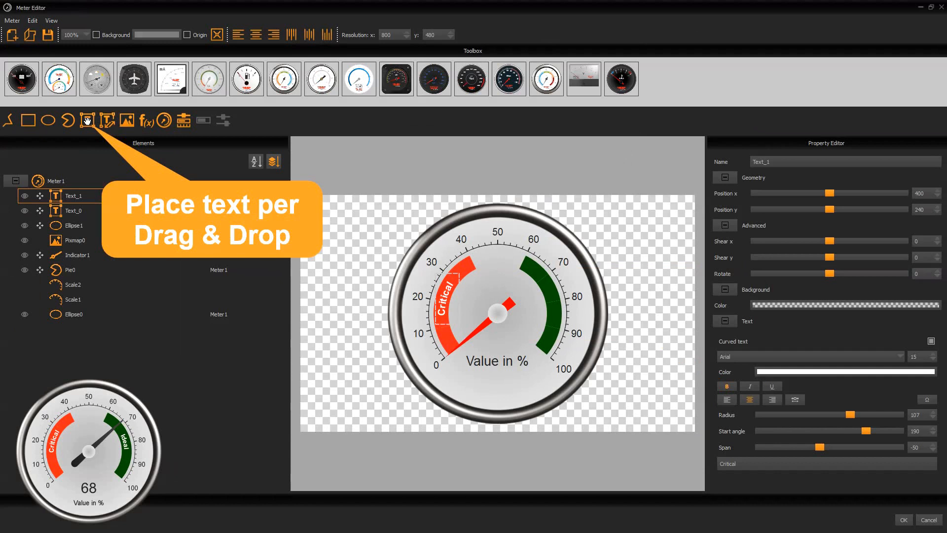
Step: Add another text element at the gauge's center and turn it into curved text reading "Ideal"
left_click_drag(87, 120, 469, 284)
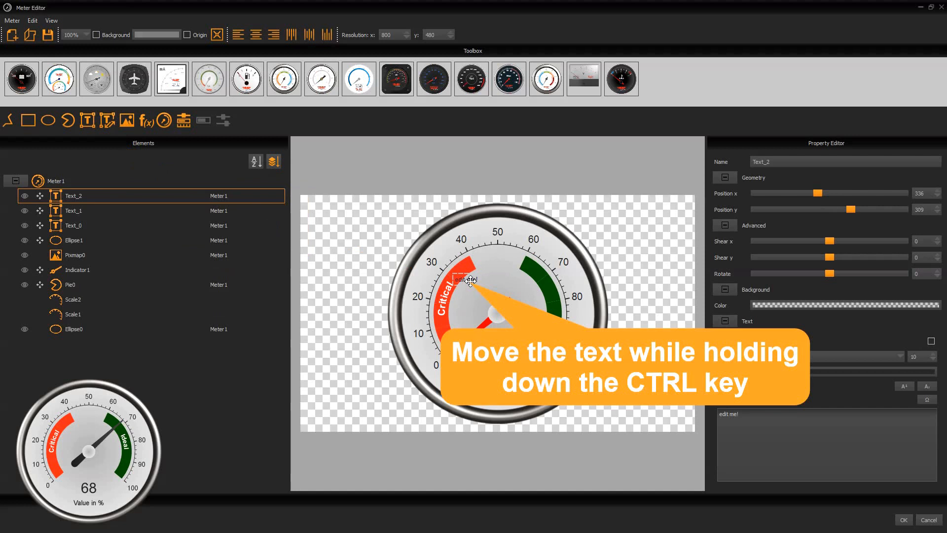
left_click_drag(470, 281, 517, 315)
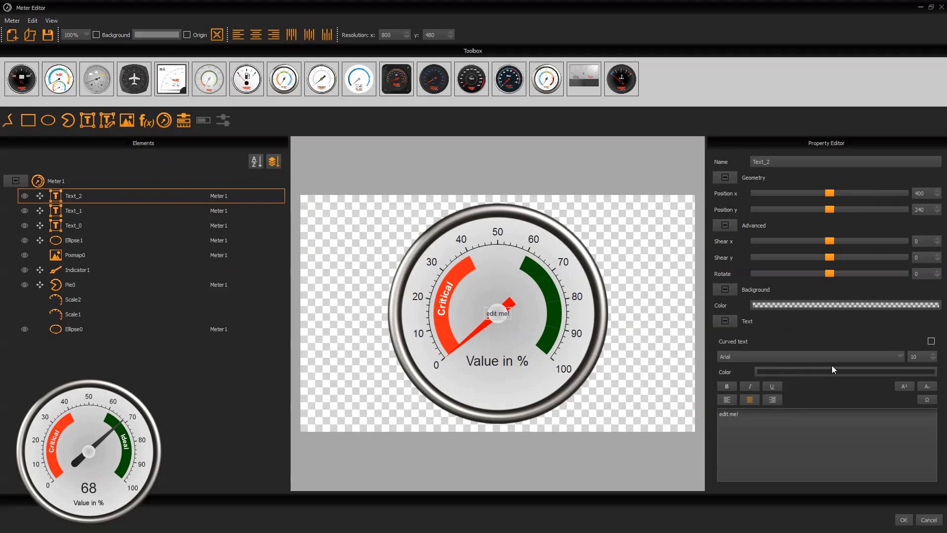
left_click(931, 342)
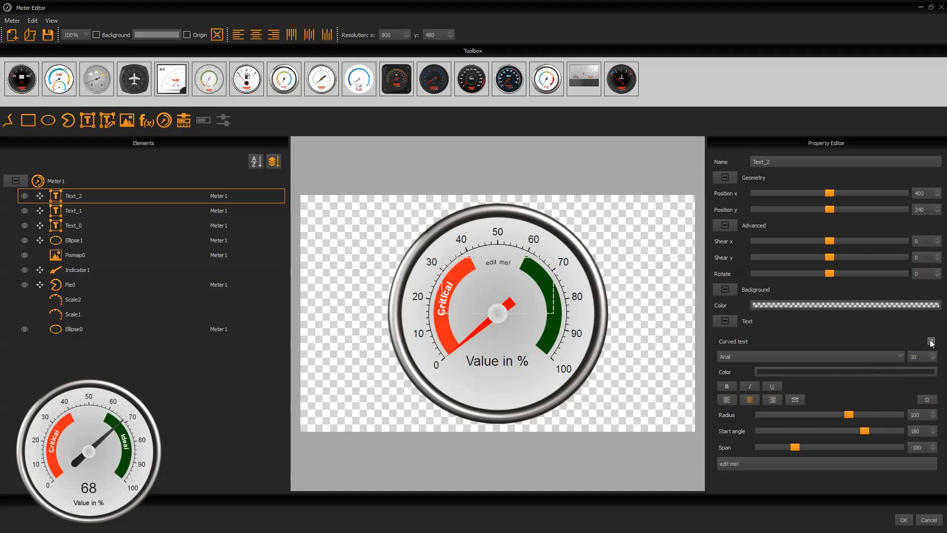
left_click(754, 464)
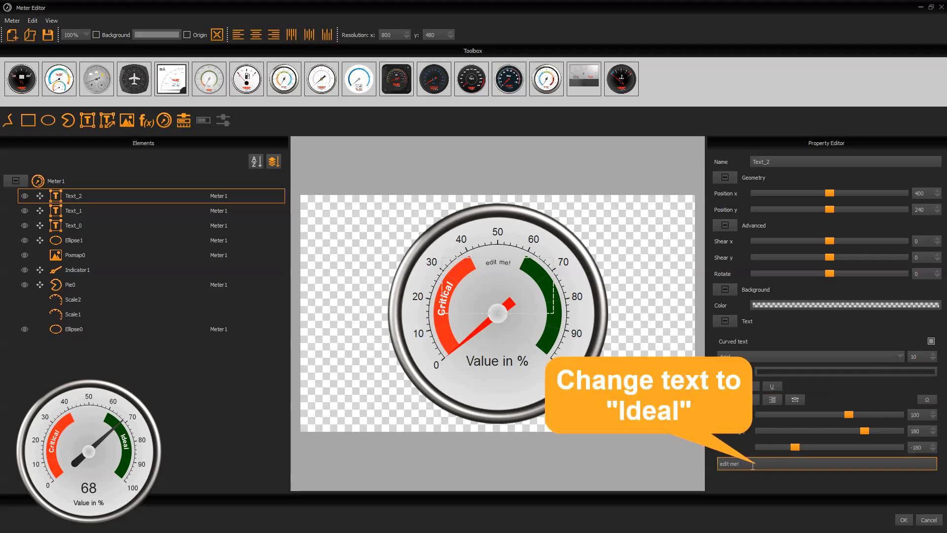
key("ctrl+a")
type("I")
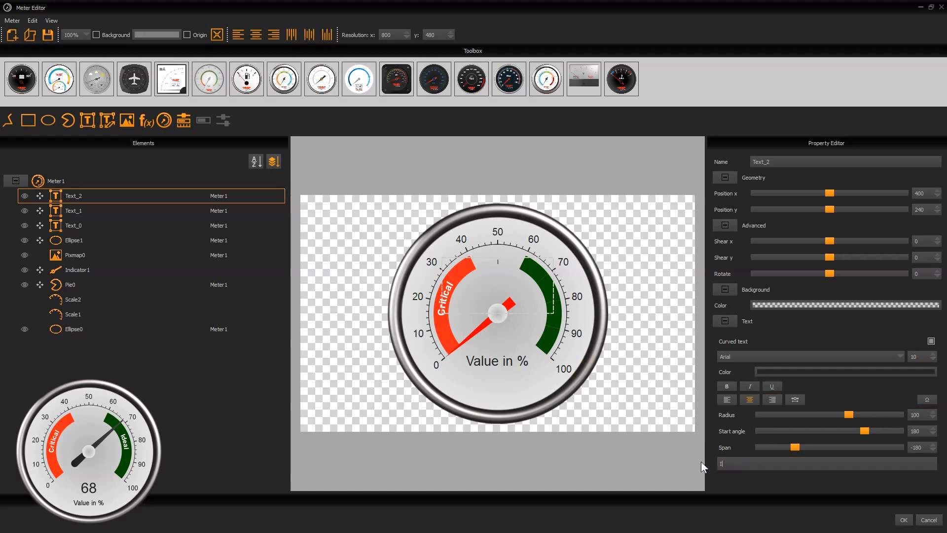
type("deal")
Step: Set the font size of the Ideal text to 15 px and its span to -30°
left_click(920, 355)
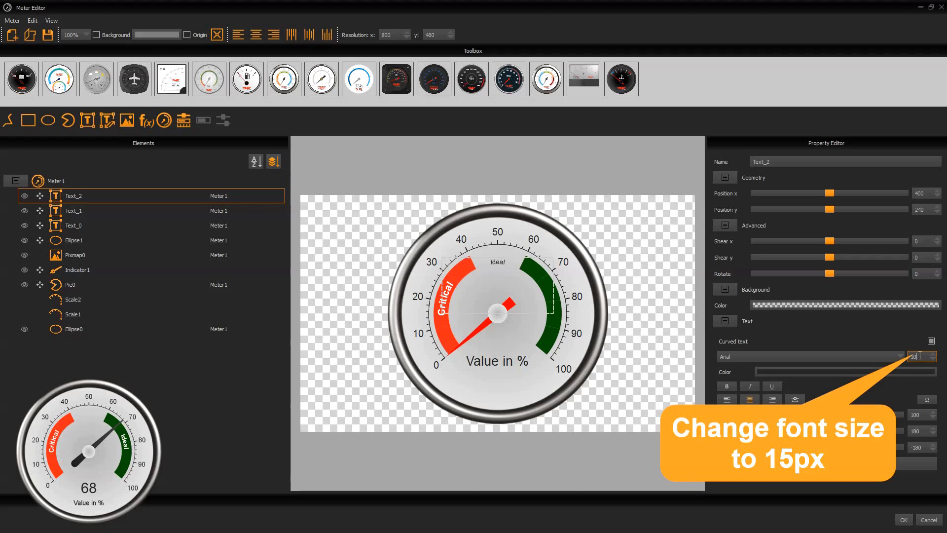
key("BackSpace")
type("5")
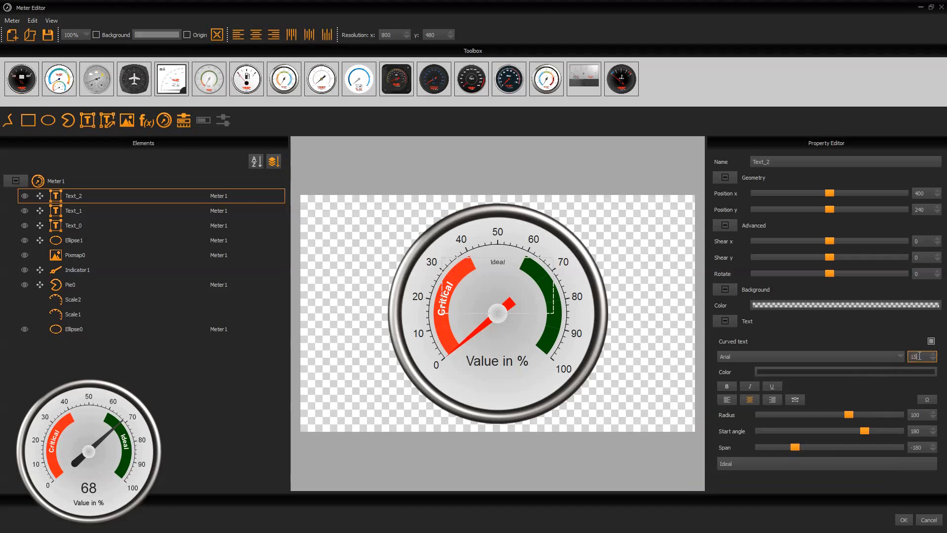
key("Return")
key("Tab")
left_click(924, 447)
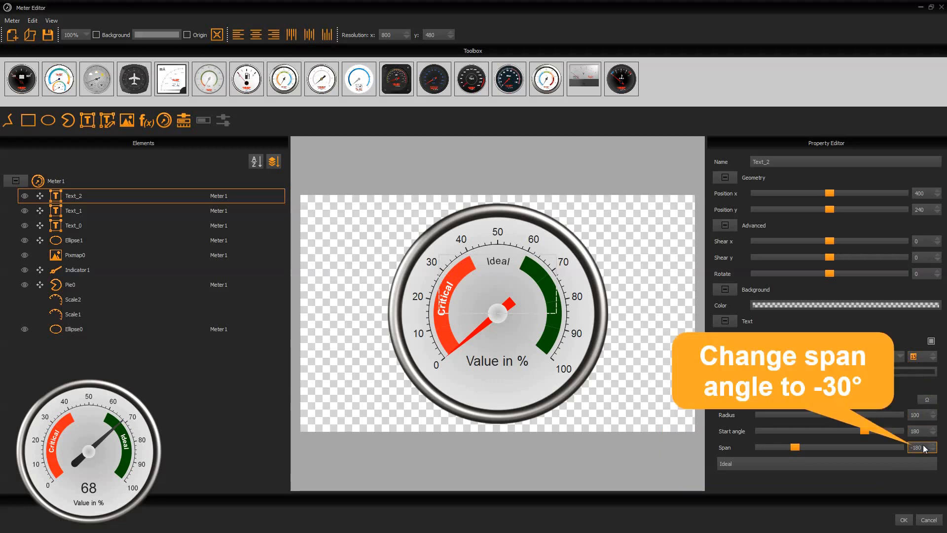
double_click(917, 446)
type("3")
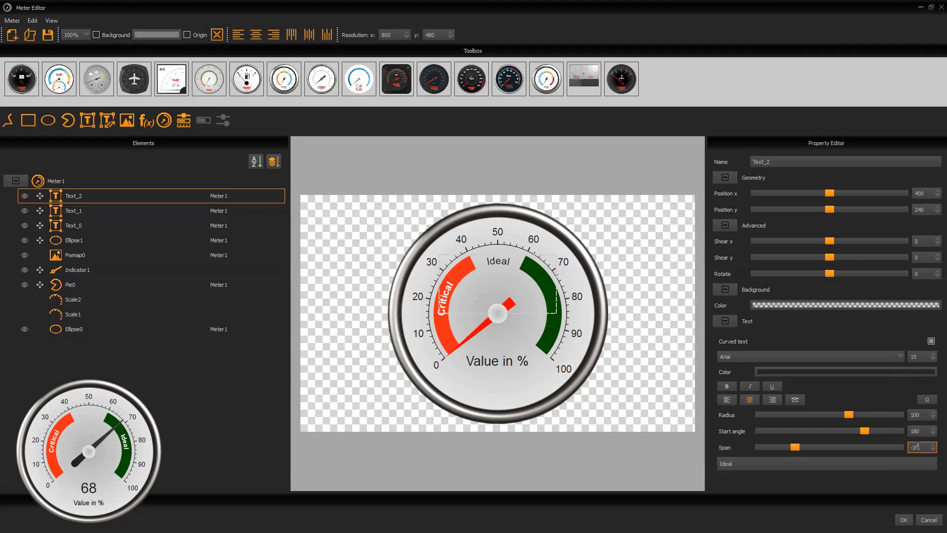
key("Return")
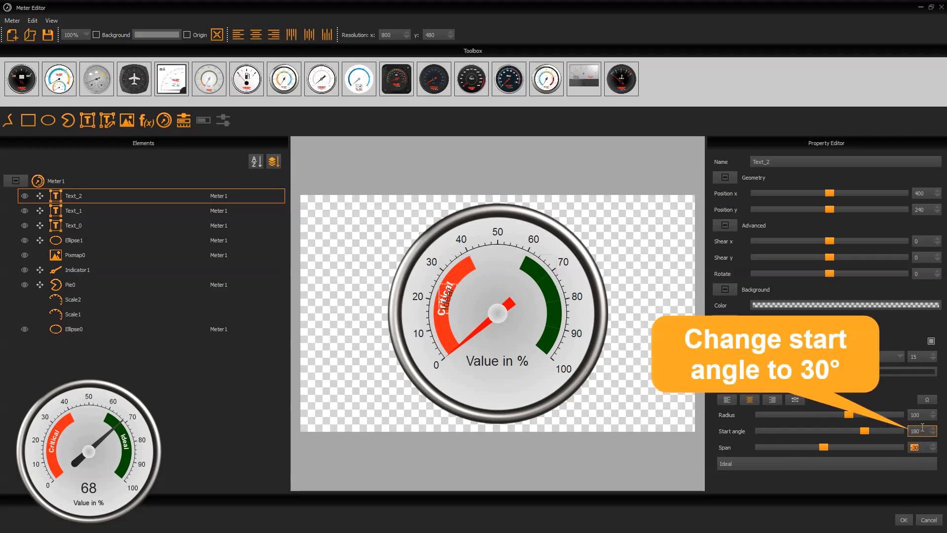
Step: Set the start angle of the curved Ideal text to 30° and its radius to 107 px
double_click(921, 430)
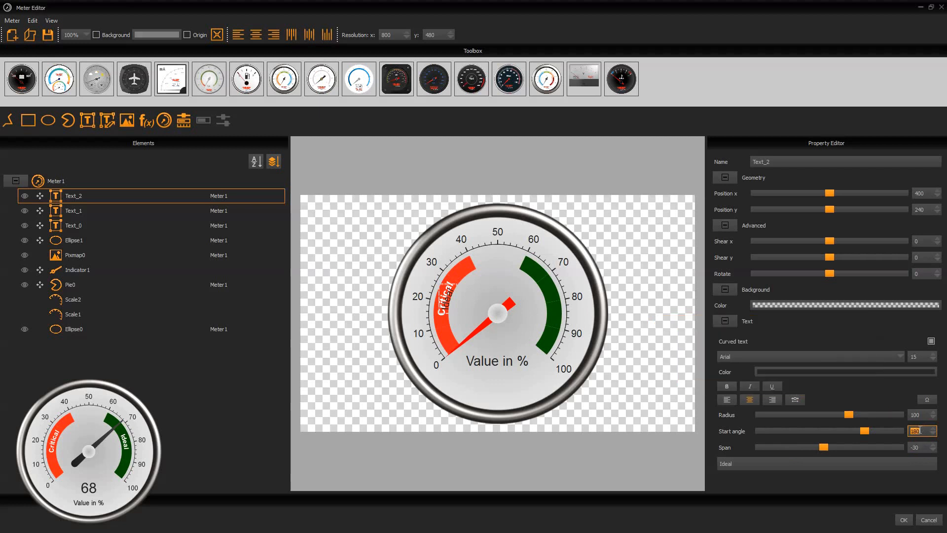
type("30")
key("Return")
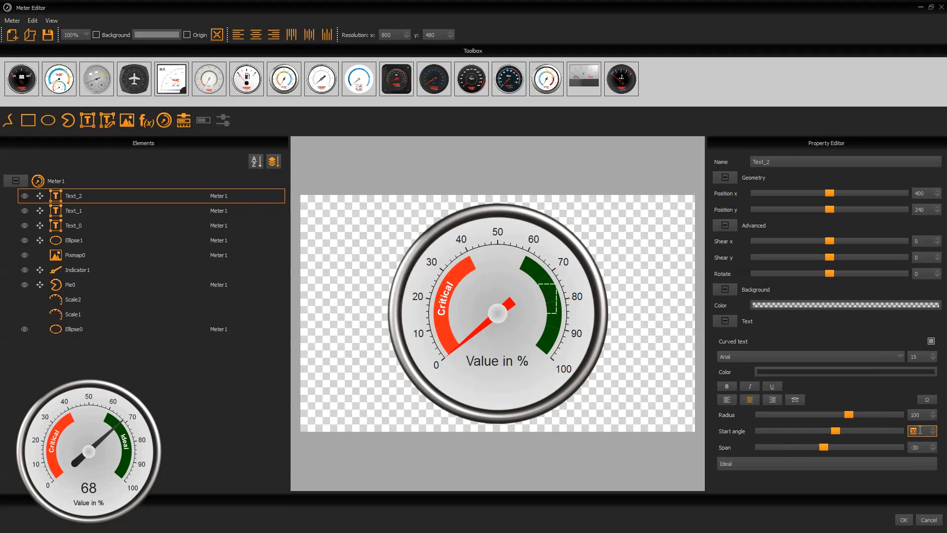
left_click(920, 413)
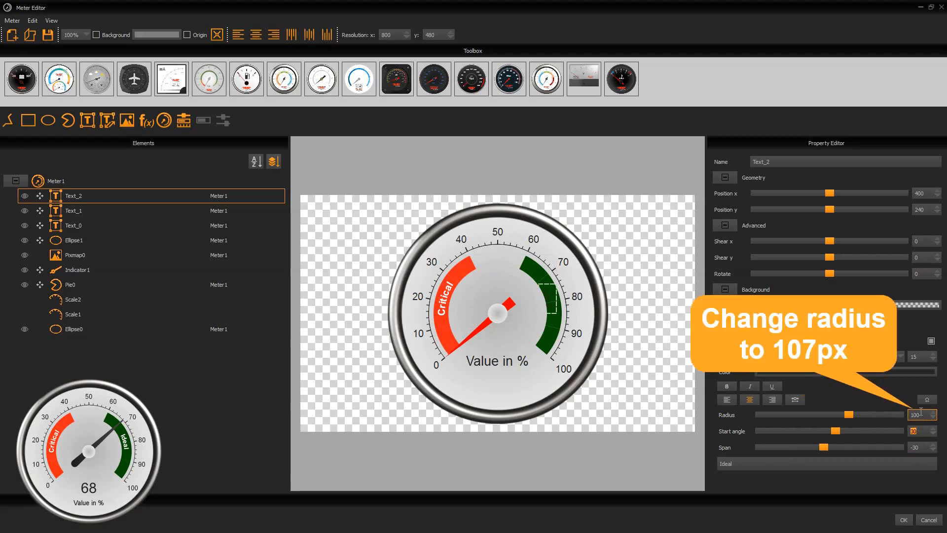
key("BackSpace")
type("7")
key("Return")
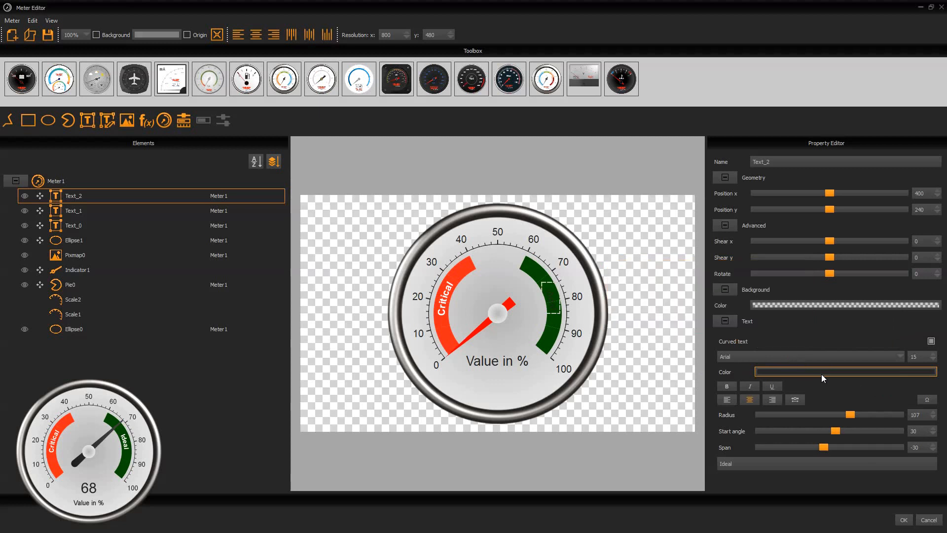
Step: Color the Ideal text white and make it bold
left_click(821, 374)
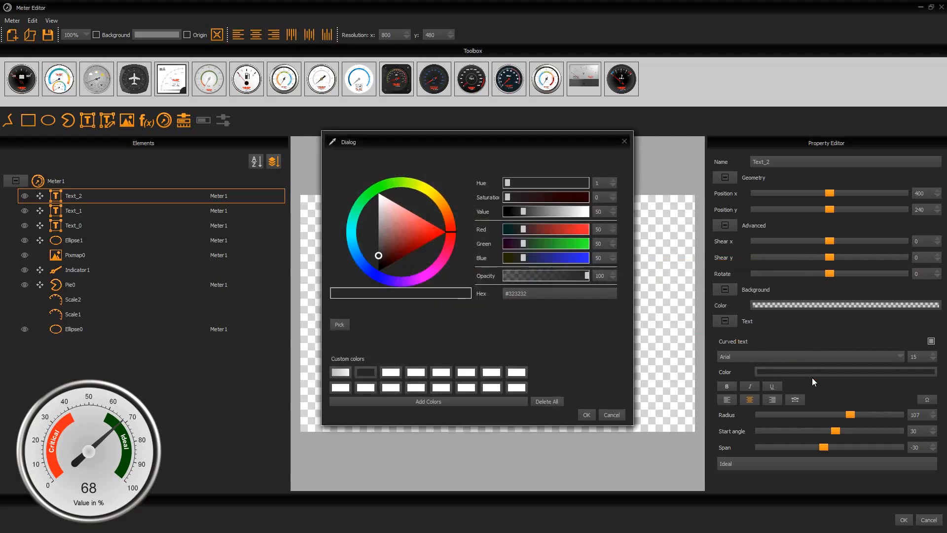
left_click(393, 371)
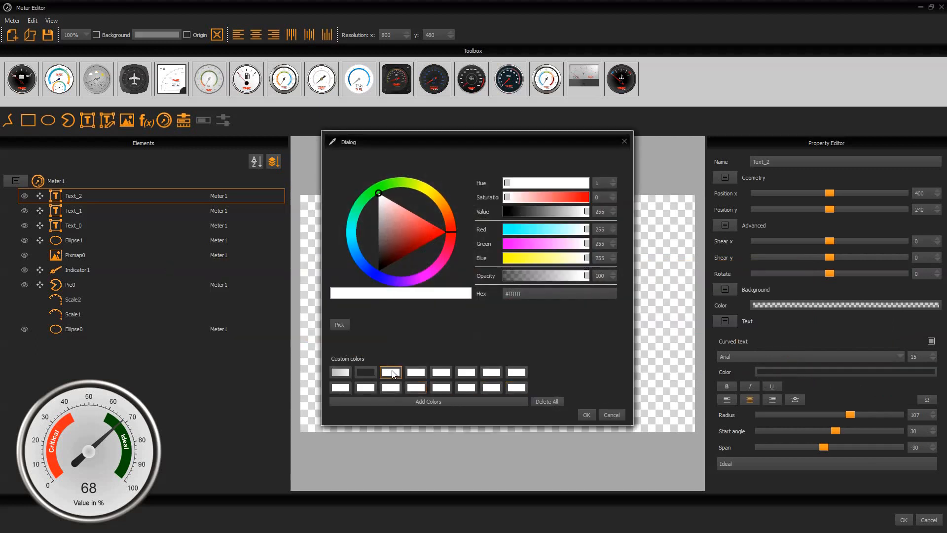
left_click(586, 415)
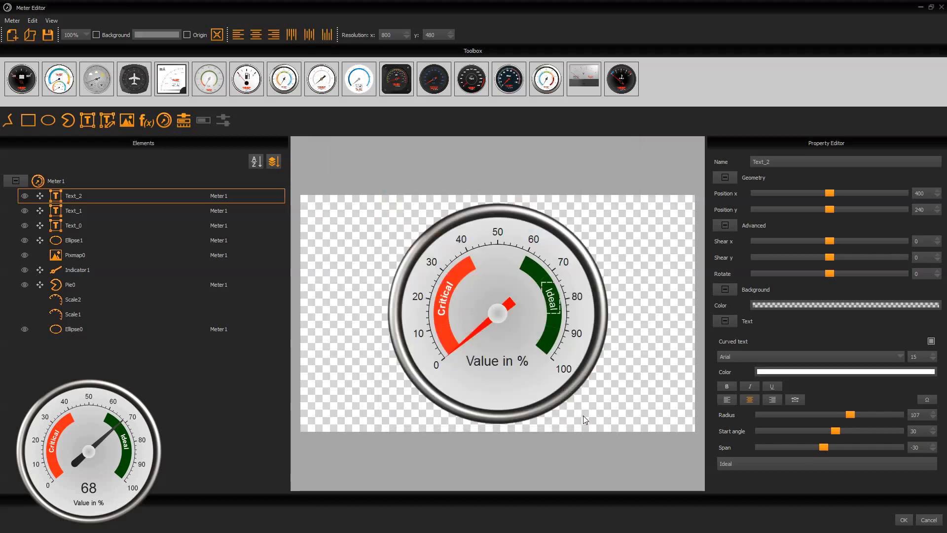
left_click(728, 387)
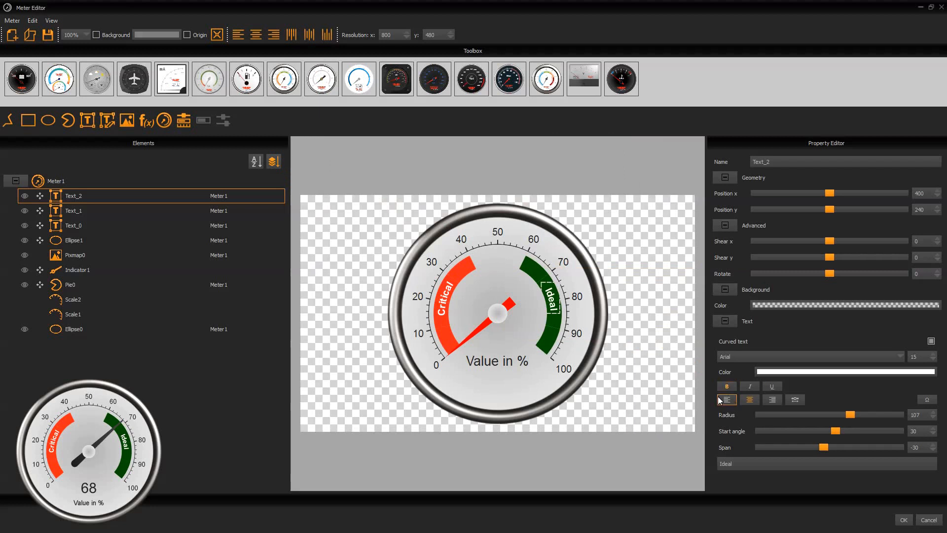
Step: Lower the Ideal text (Text_2) in the element order until it sits directly below Indicator1
right_click(82, 198)
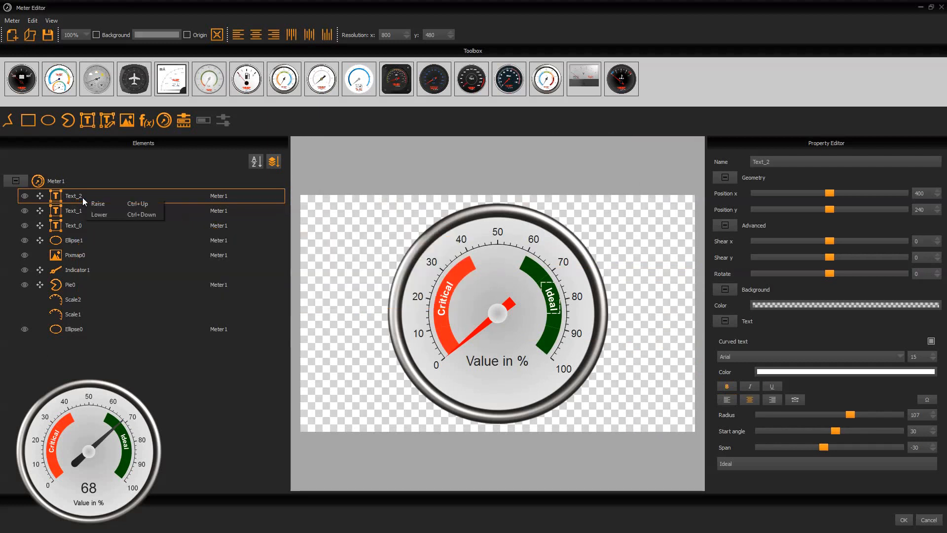
left_click(94, 216)
right_click(93, 212)
left_click(97, 231)
right_click(84, 225)
left_click(91, 242)
right_click(91, 242)
left_click(95, 254)
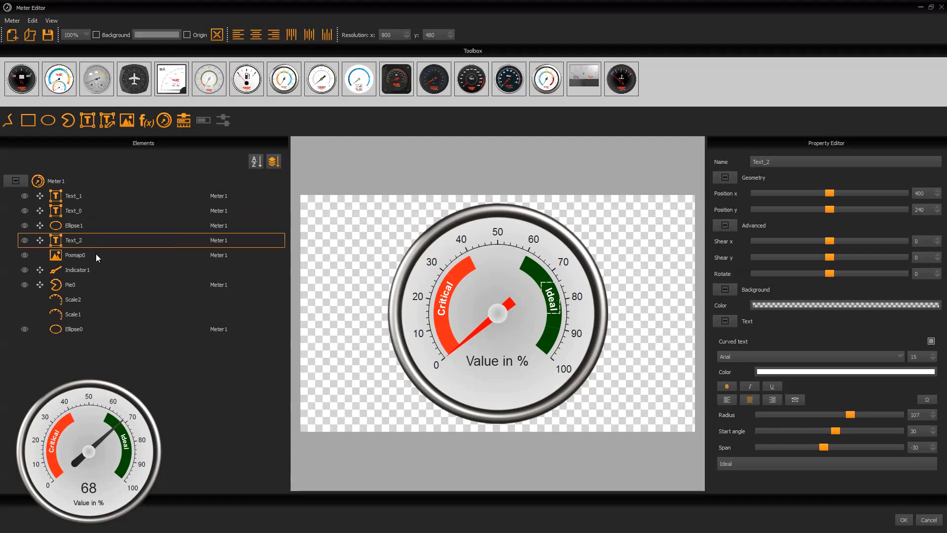
right_click(96, 254)
left_click(102, 270)
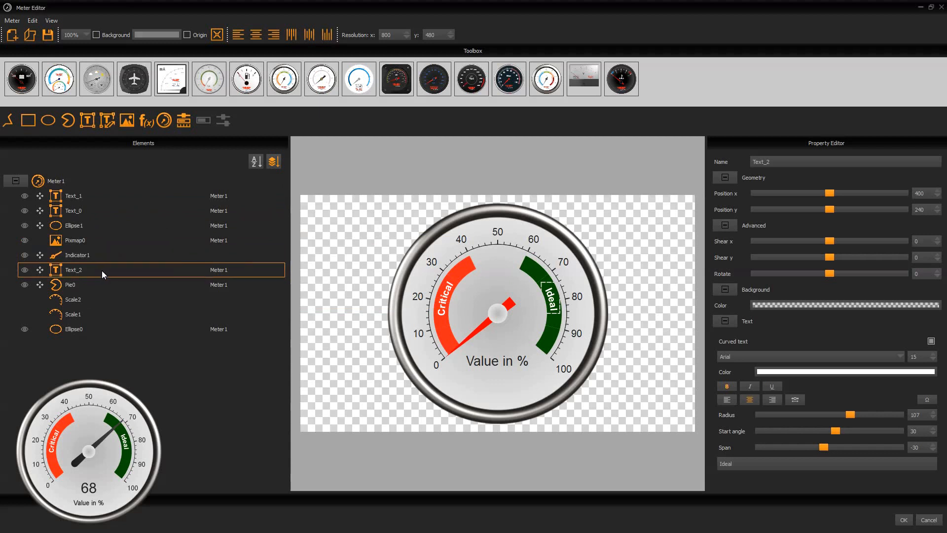
Step: Lower the Critical text (Text_1) in the element order until it sits directly below Indicator1
left_click(84, 201)
right_click(85, 197)
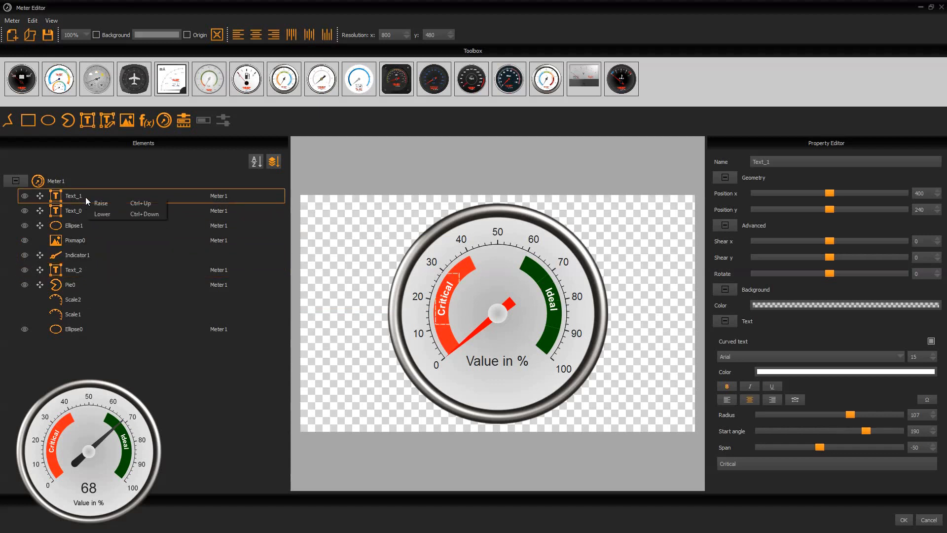
left_click(111, 216)
right_click(89, 211)
left_click(93, 221)
right_click(94, 226)
left_click(102, 240)
right_click(102, 241)
left_click(112, 254)
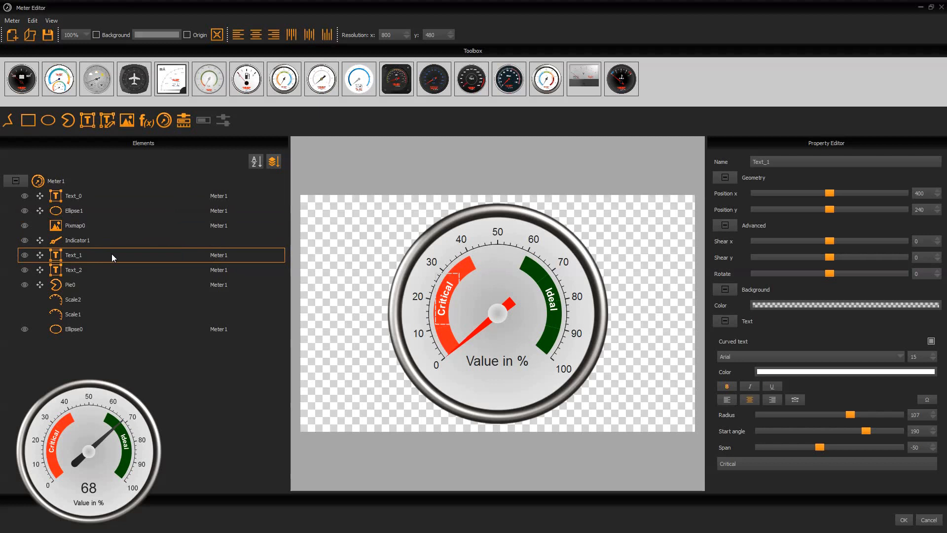
Step: Change Indicator1's type to Picture with the slim black tapered needle and preview its animation
left_click(77, 240)
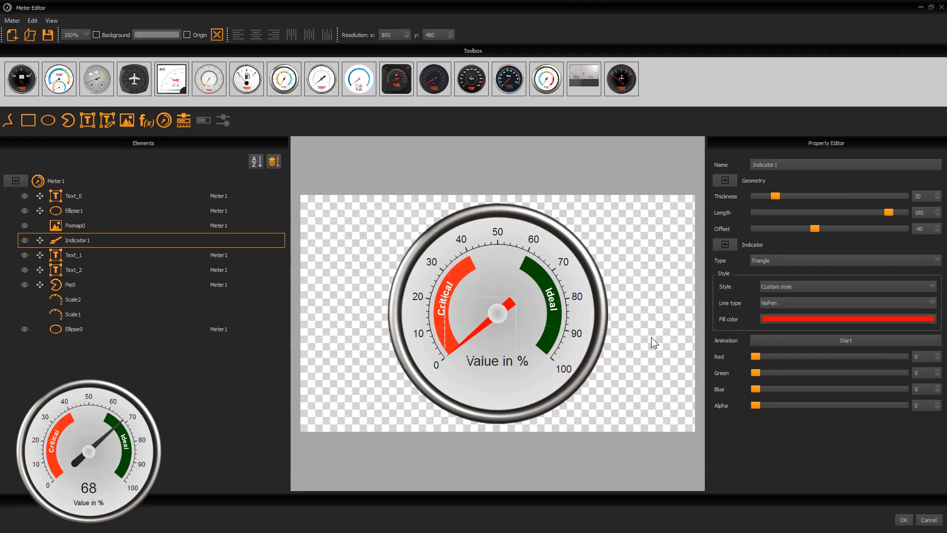
left_click(805, 259)
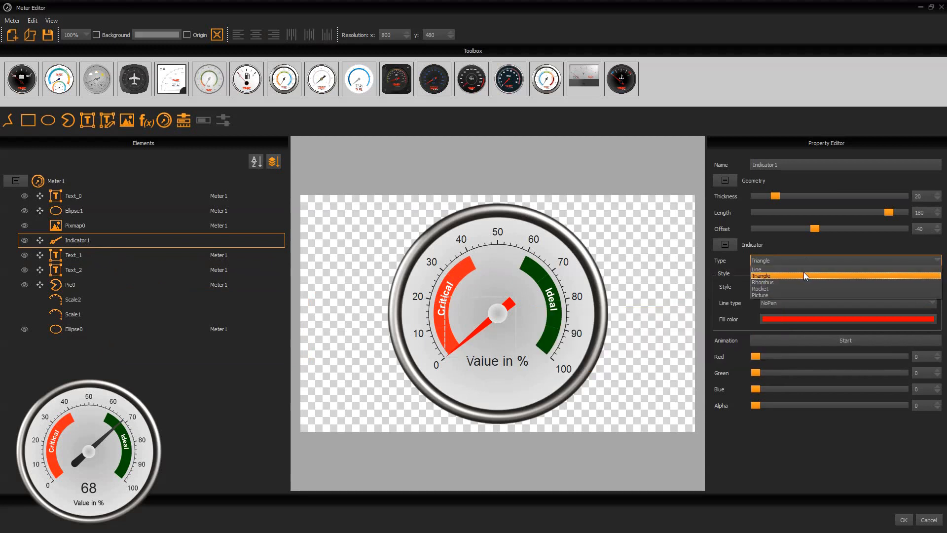
left_click(790, 294)
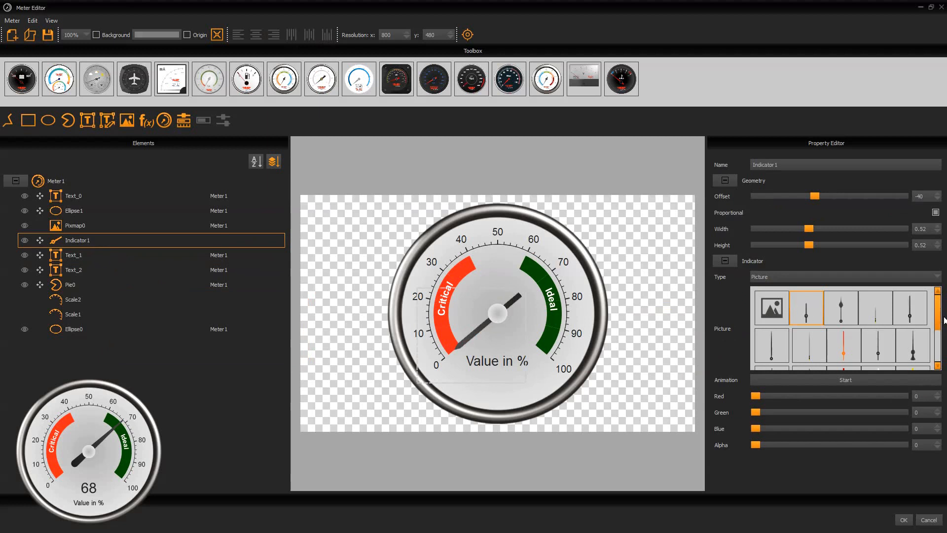
left_click_drag(940, 313, 929, 340)
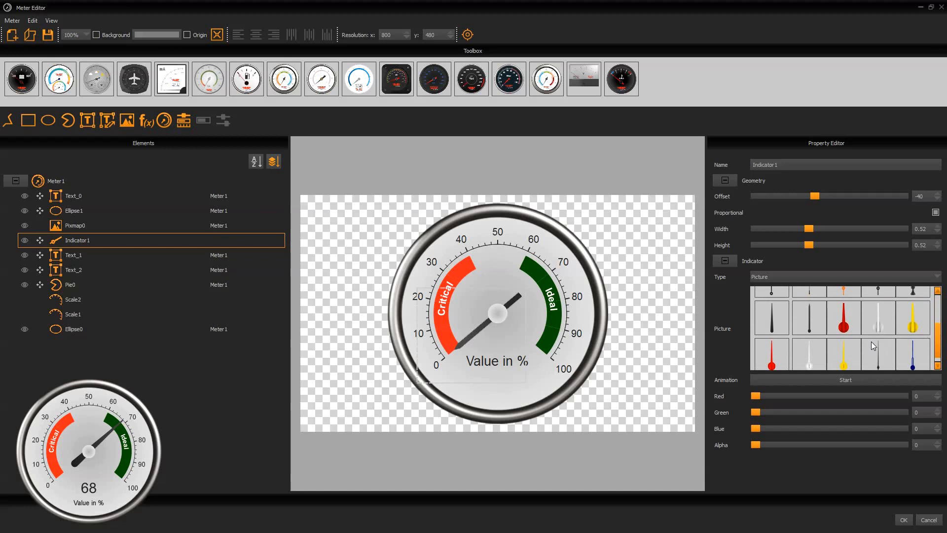
left_click(775, 322)
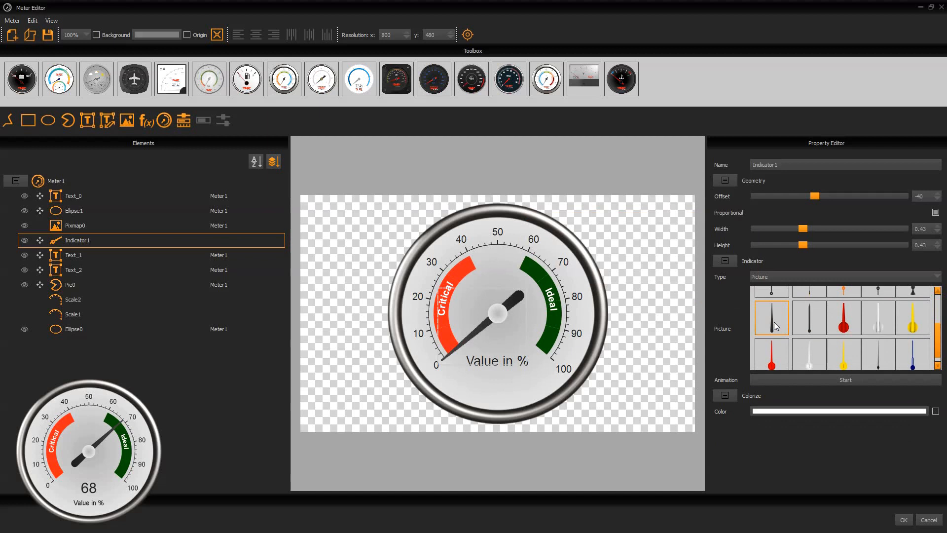
left_click(832, 381)
Step: Set the font size of the "Value in %" text (Text_0) to 15 px
left_click(82, 196)
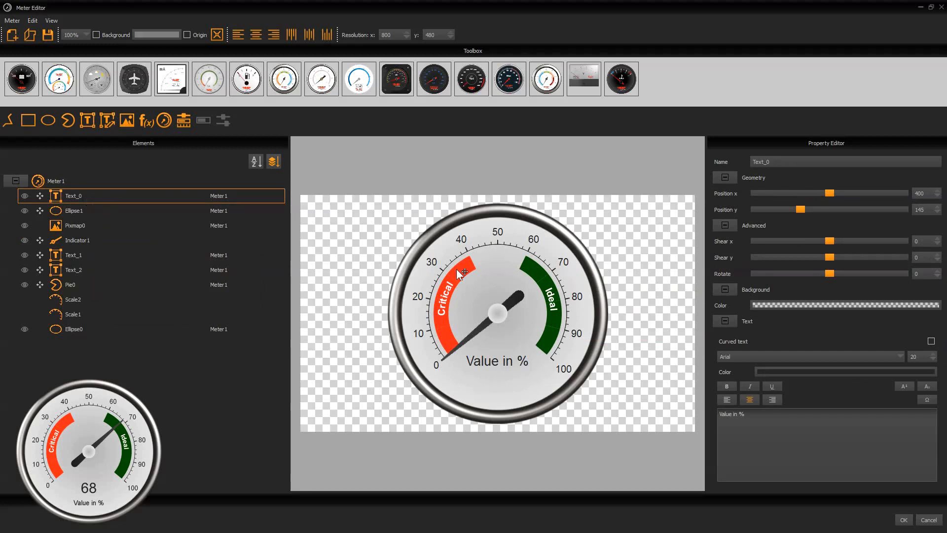
left_click(918, 357)
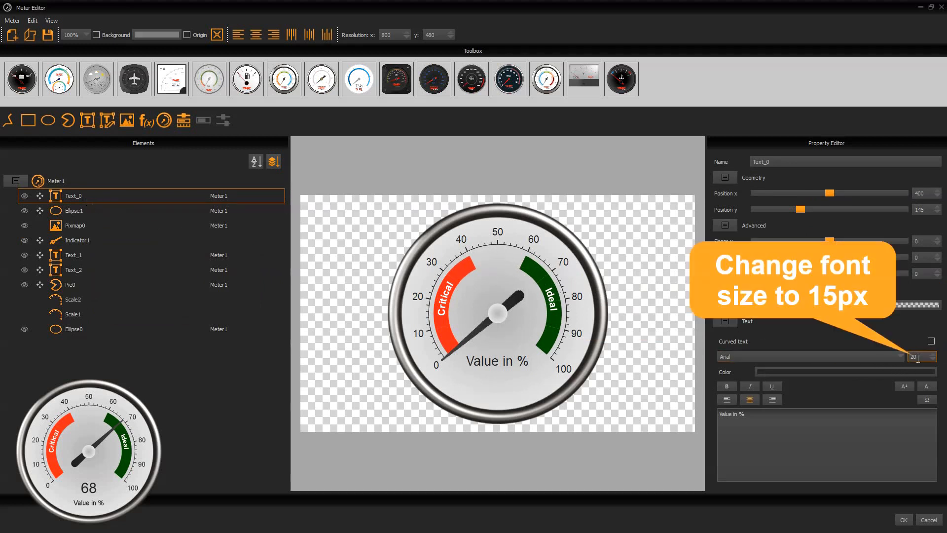
double_click(917, 357)
type("15")
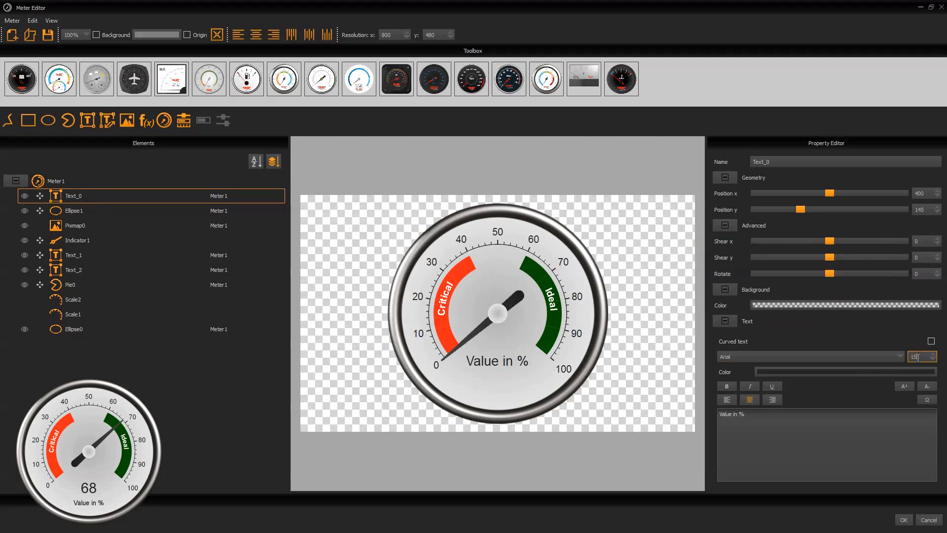
key("Return")
Step: Move the "Value in %" text to y position 85 px
left_click(922, 209)
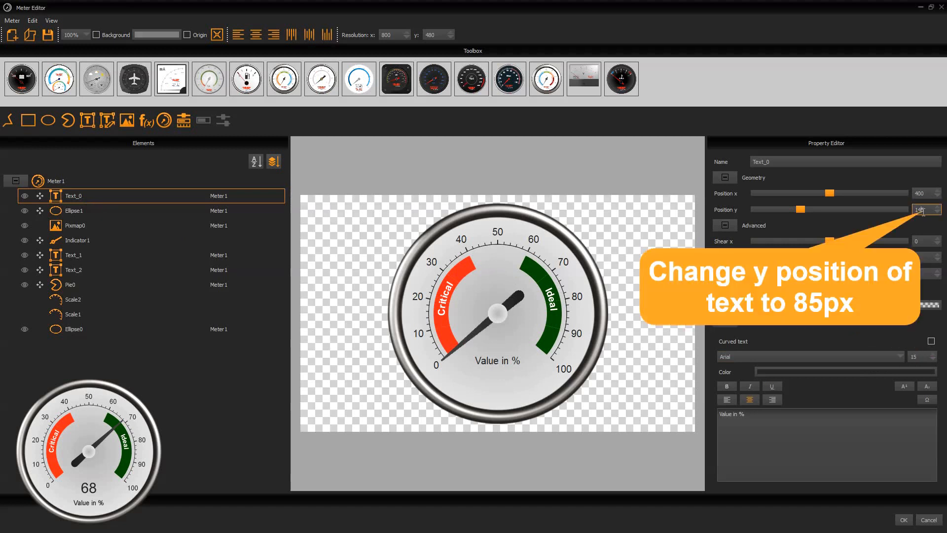
double_click(923, 211)
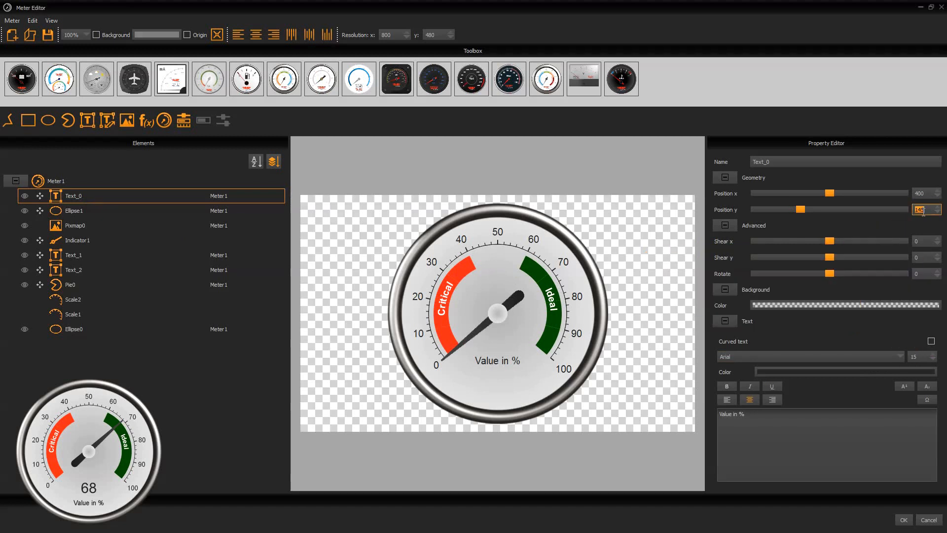
type("85")
key("Return")
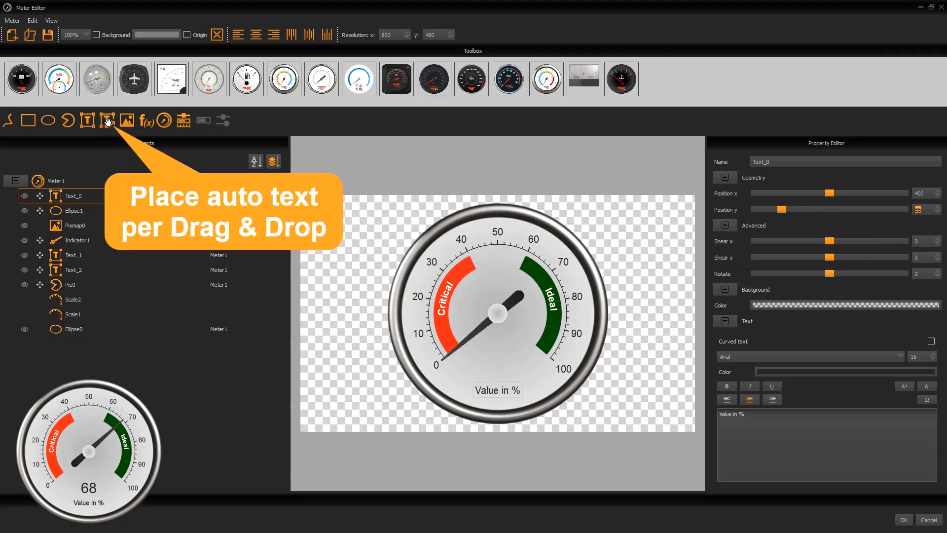
Step: Place an auto text on the gauge just below the needle's hub, with font size 50 and centered alignment
left_click_drag(108, 121, 491, 358)
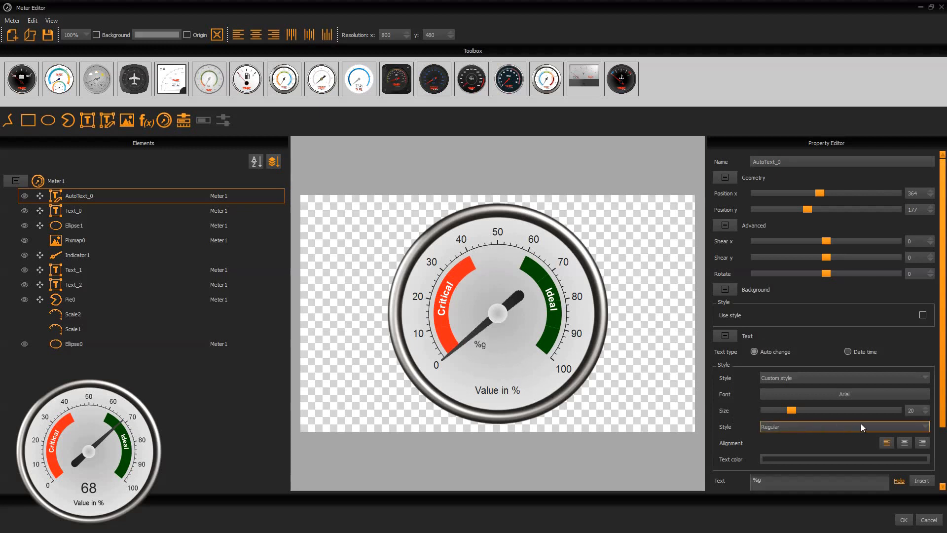
double_click(915, 410)
type("50")
key("Return")
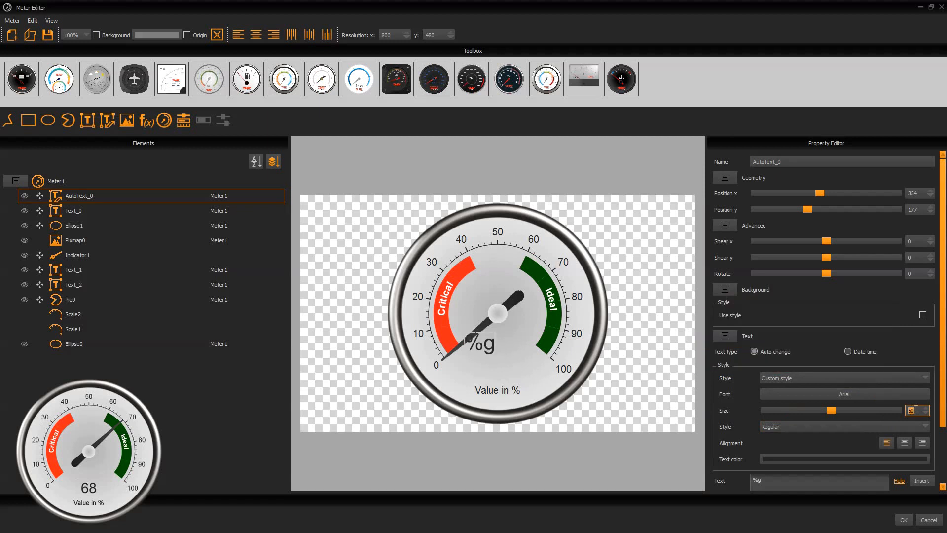
left_click(906, 443)
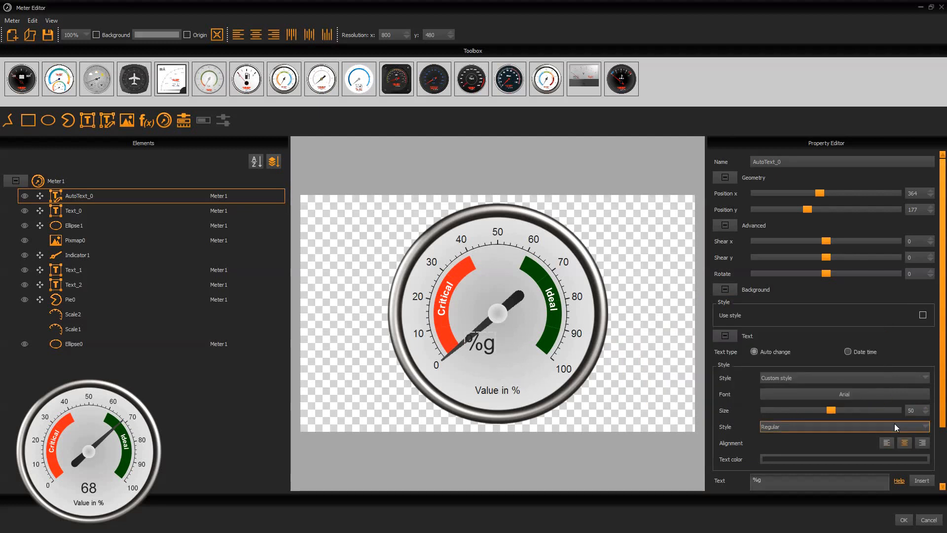
Step: Change the auto text's format string to %d
left_click_drag(942, 366, 935, 424)
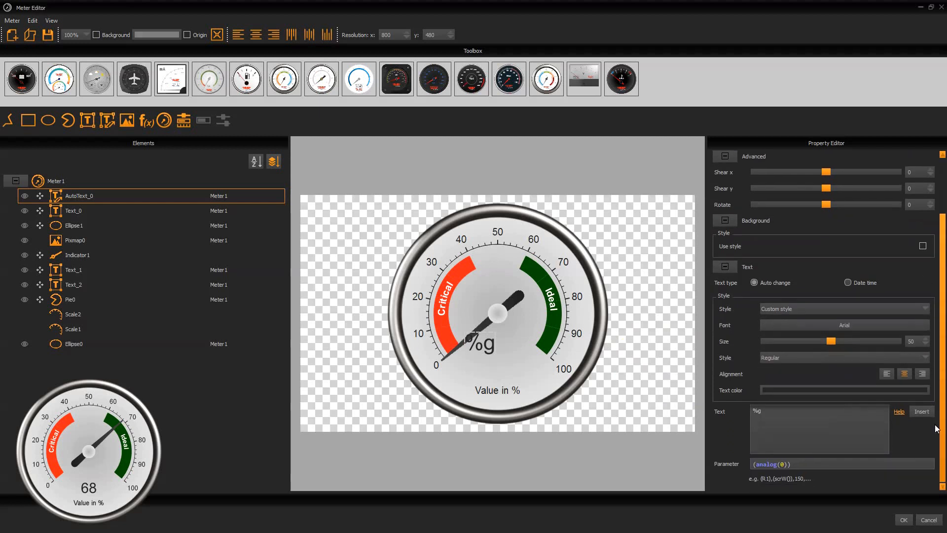
left_click(768, 413)
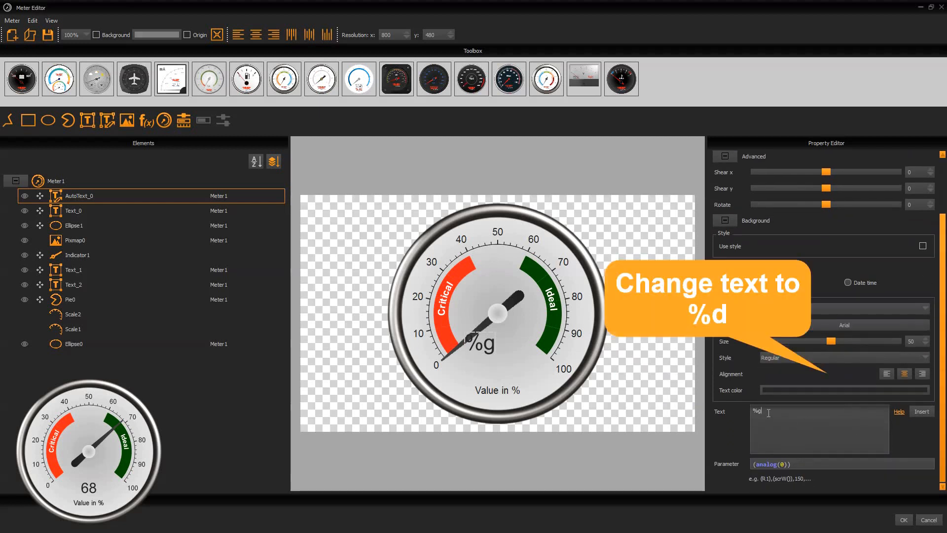
key("BackSpace")
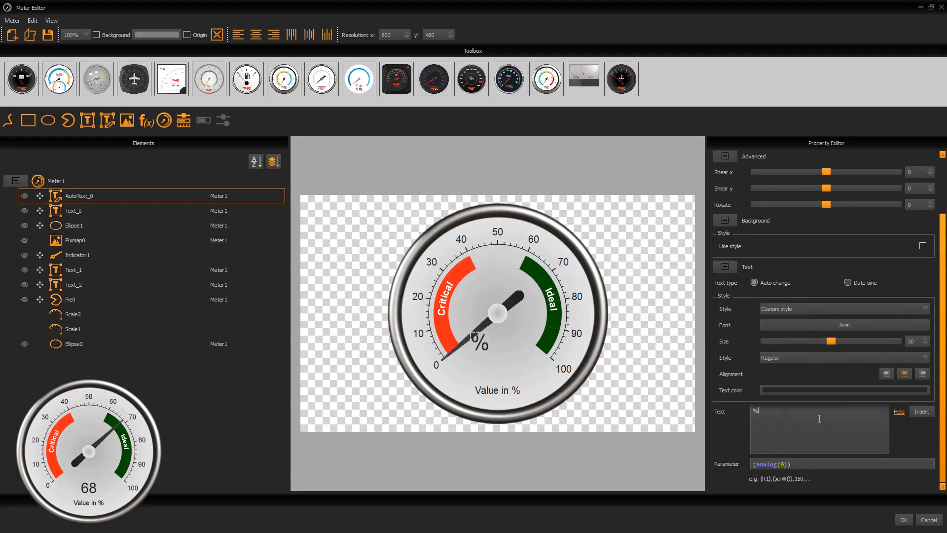
type("d")
Step: Set the auto text's parameter to (float(analog(0)*100/4095)) to convert the analog input to a percentage
type("(floa")
type("t")
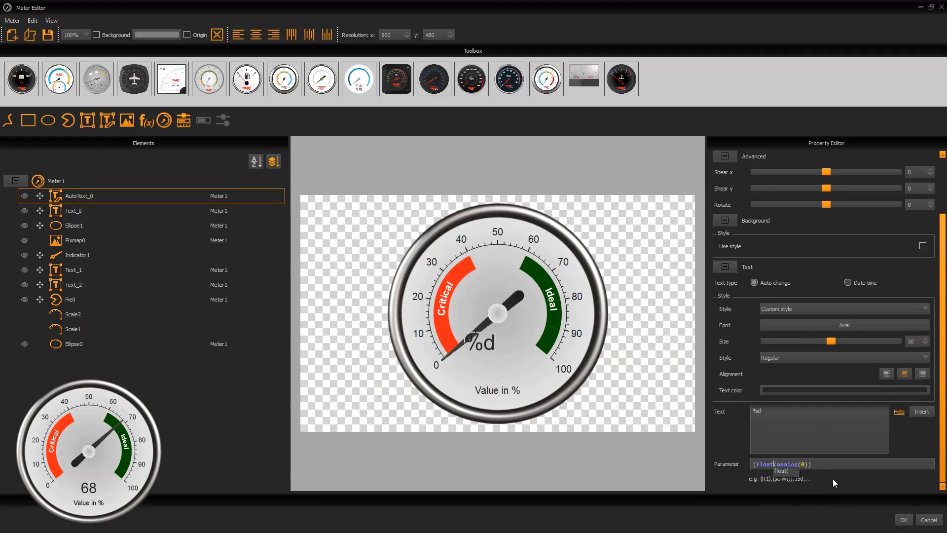
key("Right")
key("Right")
key("Right")
key("Right")
key("Right")
key("Right")
key("Right")
key("Right")
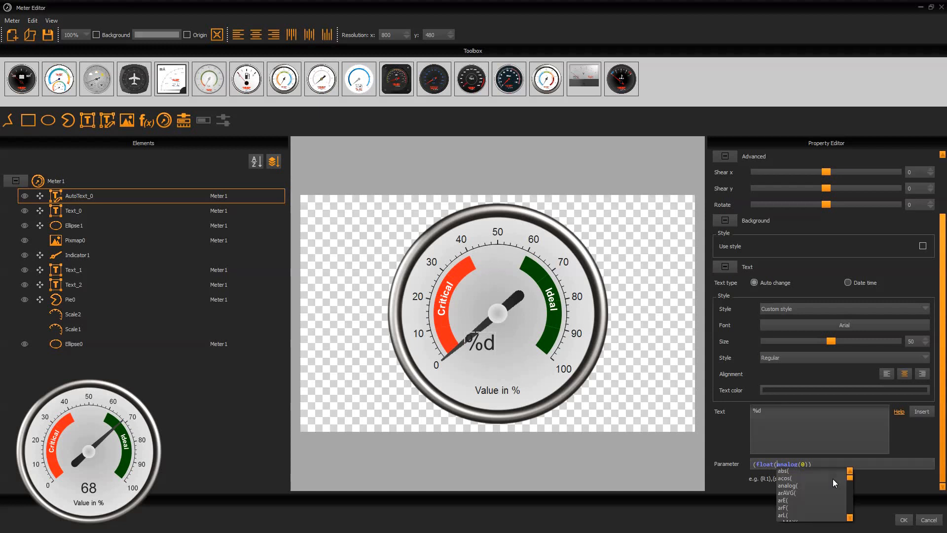
key("Escape")
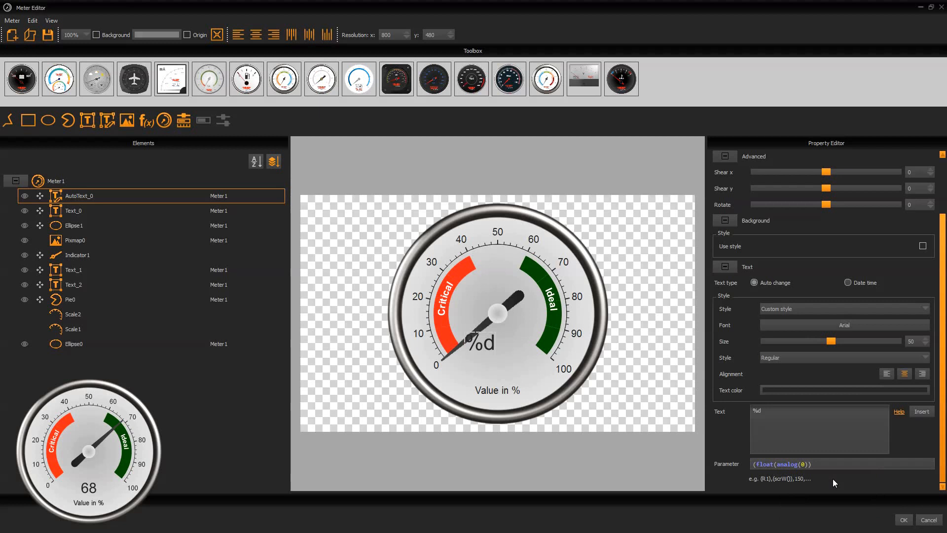
type("100/4095")
Step: Center the auto text horizontally on the gauge and set its y position to 130 px
left_click(257, 35)
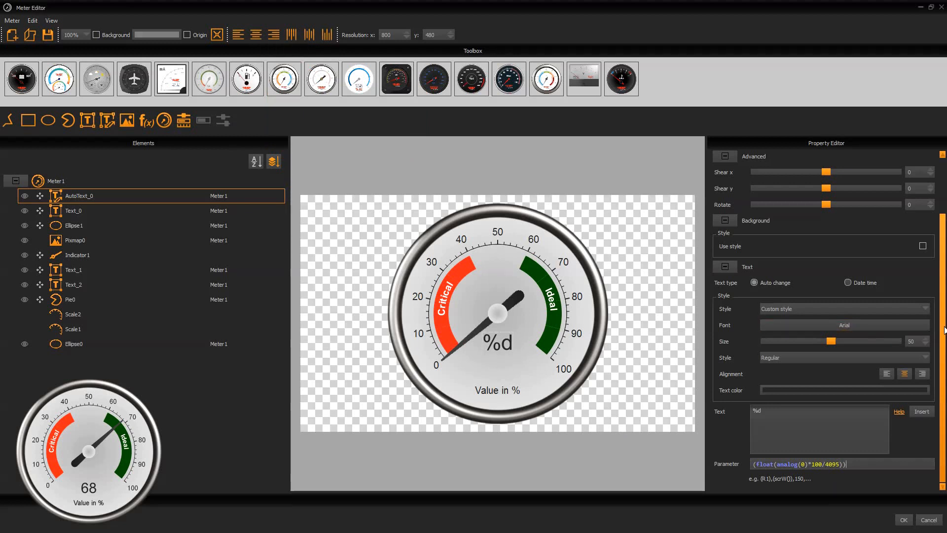
scroll(944, 330, "up", 1)
scroll(829, 317, "up", 1)
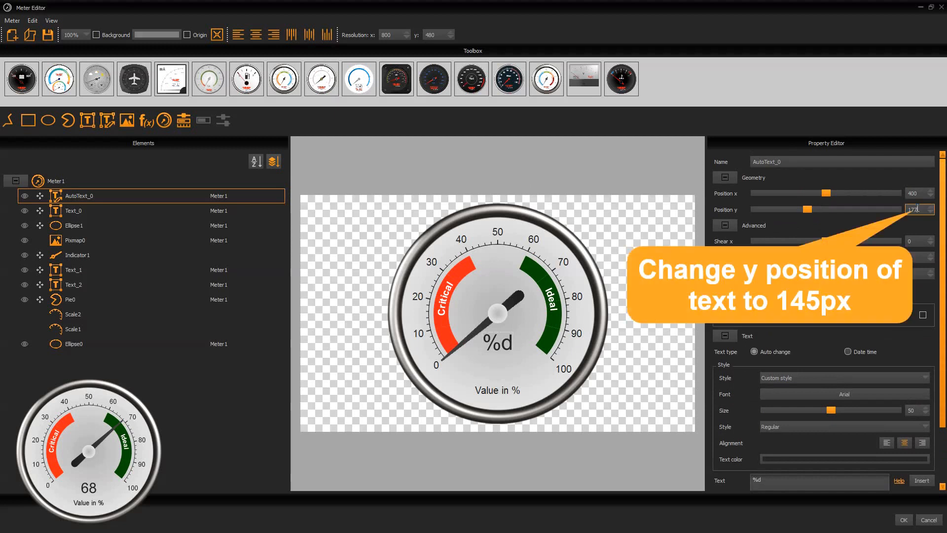
double_click(917, 209)
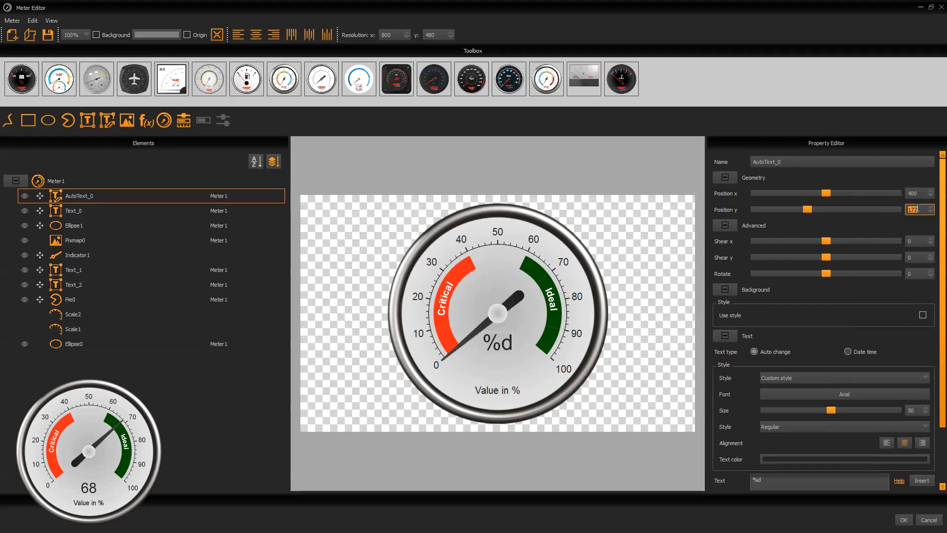
type("130")
key("Return")
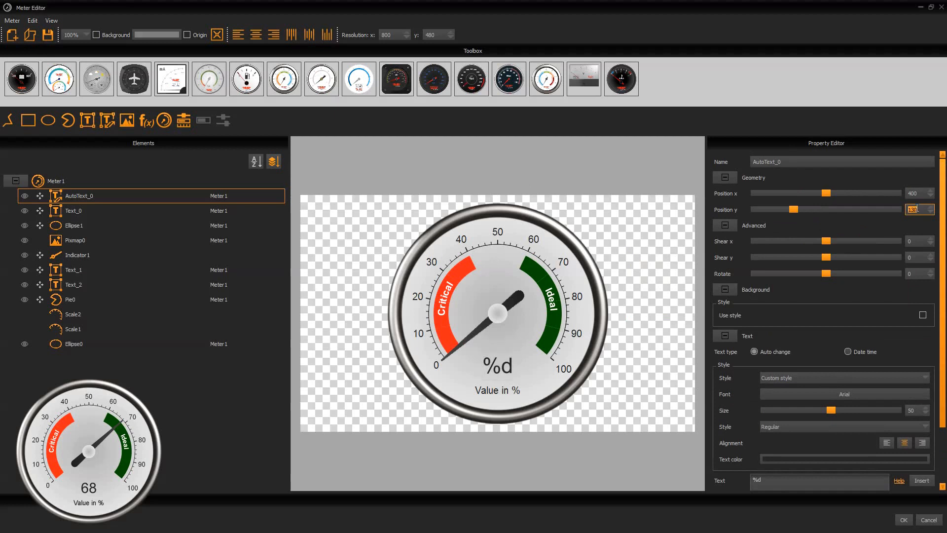
Step: Accept the meter edits and test the gauge in the simulator by varying the Ain 0 analog input
left_click(903, 520)
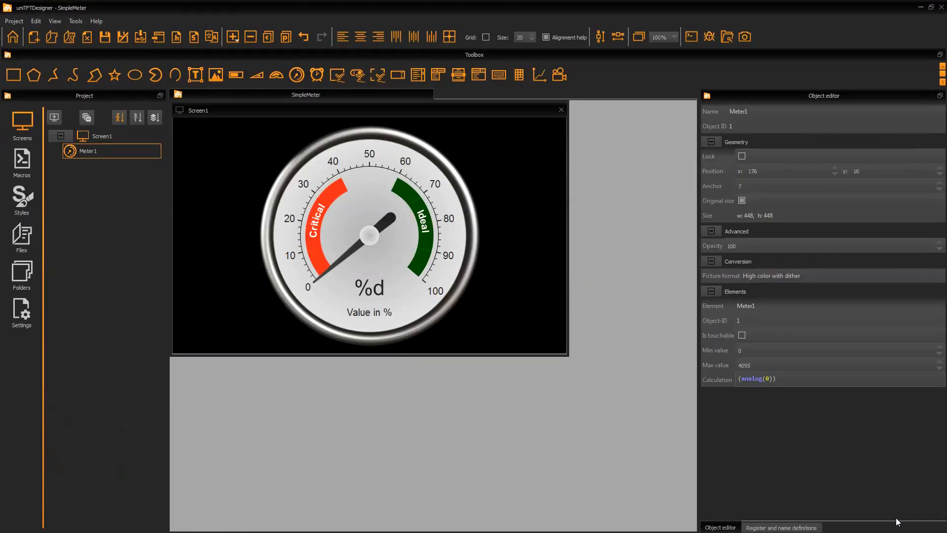
left_click(157, 37)
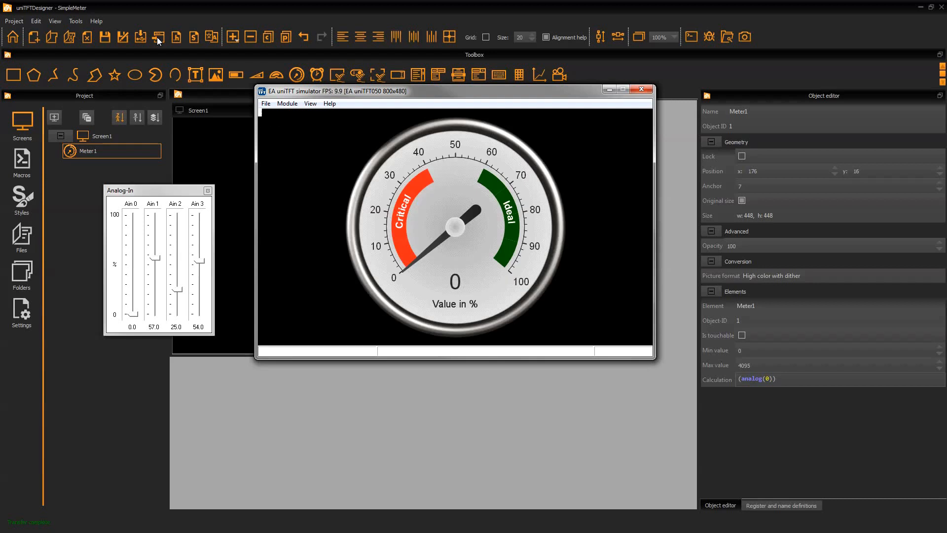
left_click_drag(136, 319, 161, 324)
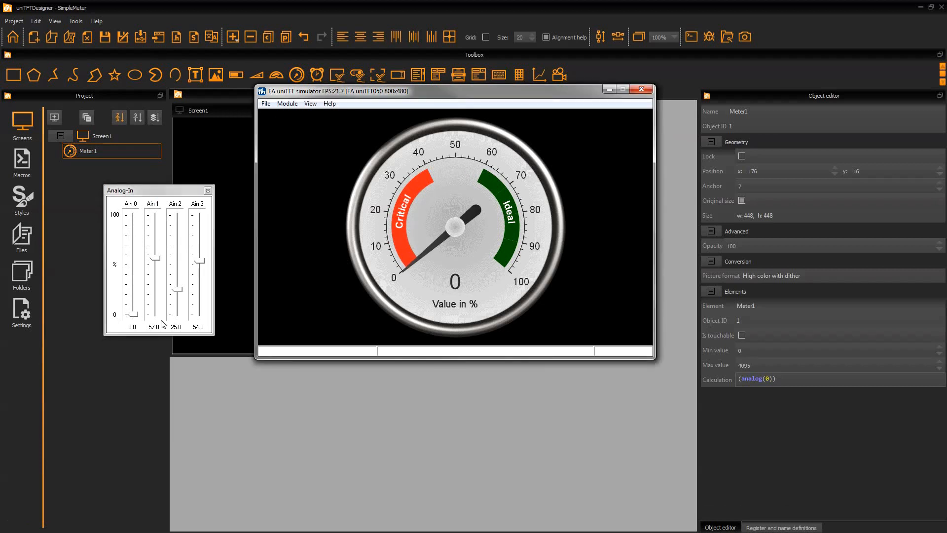